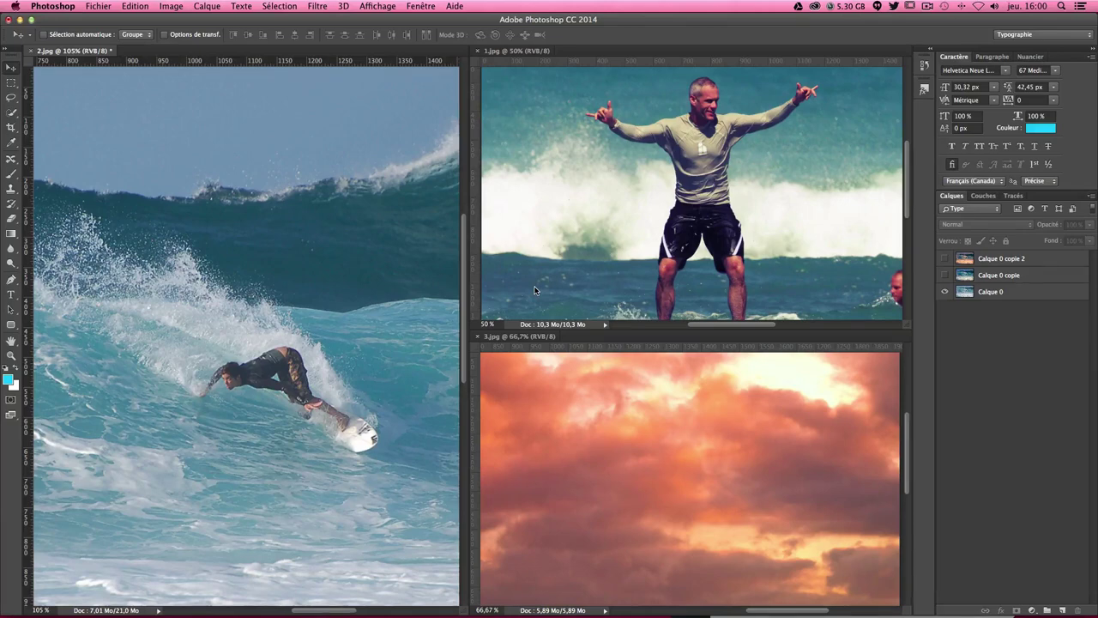
# Dismiss the no-layer-selected warning and inspect the teal surfer photo 1.jpg.
pyautogui.click(101, 103)
pyautogui.click(635, 212)
pyautogui.click(626, 85)
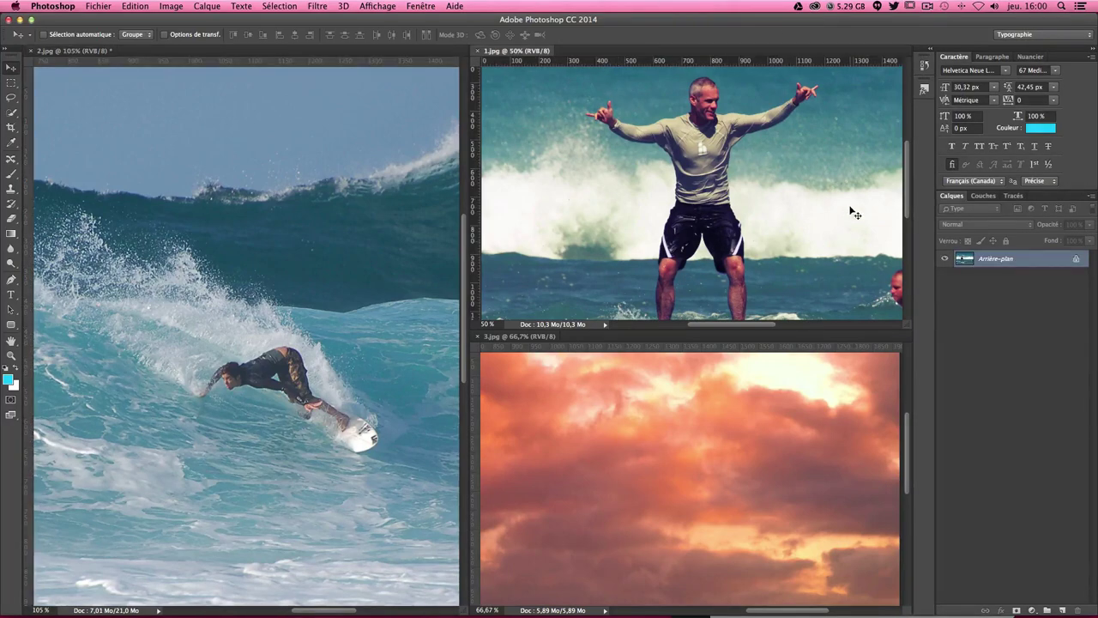
pyautogui.scroll(-2, 681, 168)
pyautogui.scroll(1, 681, 168)
pyautogui.scroll(1, 681, 168)
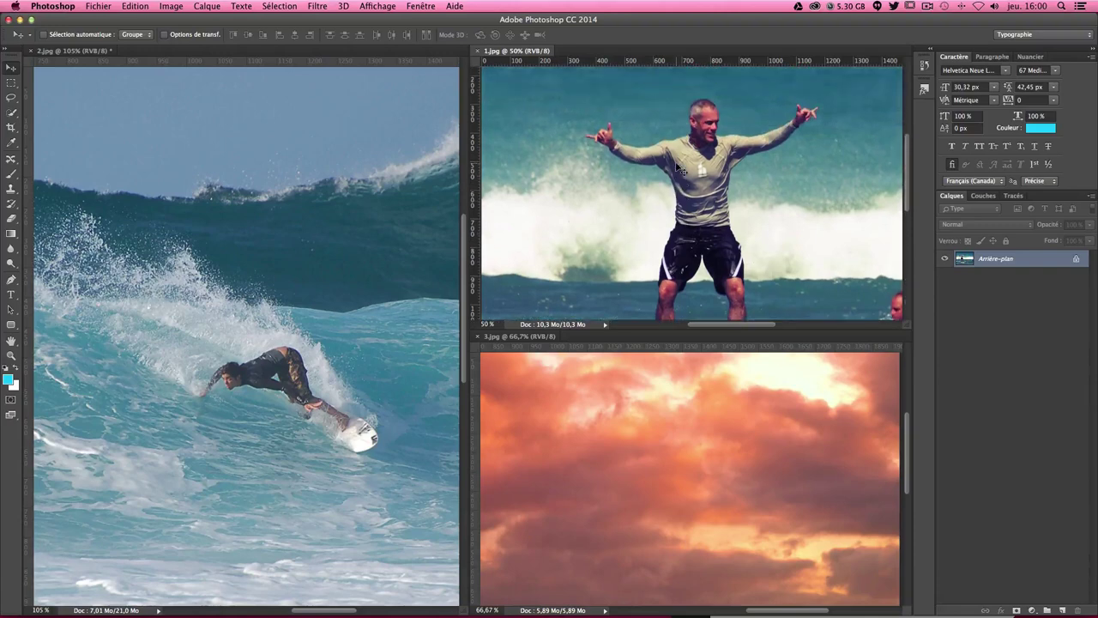
pyautogui.scroll(-2, 681, 168)
pyautogui.scroll(1, 681, 169)
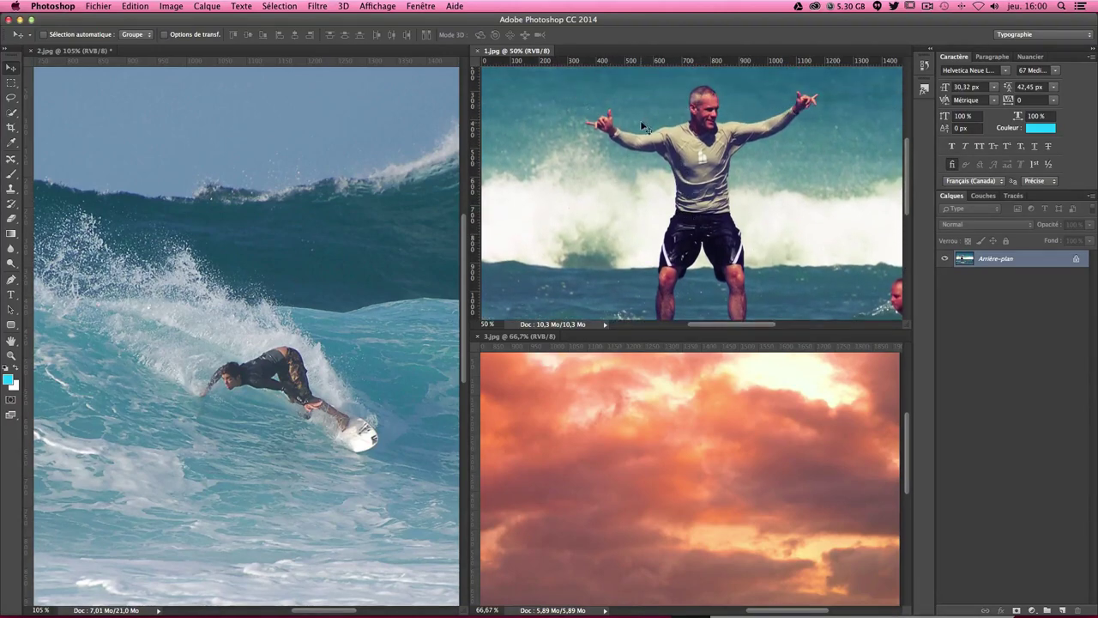
pyautogui.scroll(-1, 734, 212)
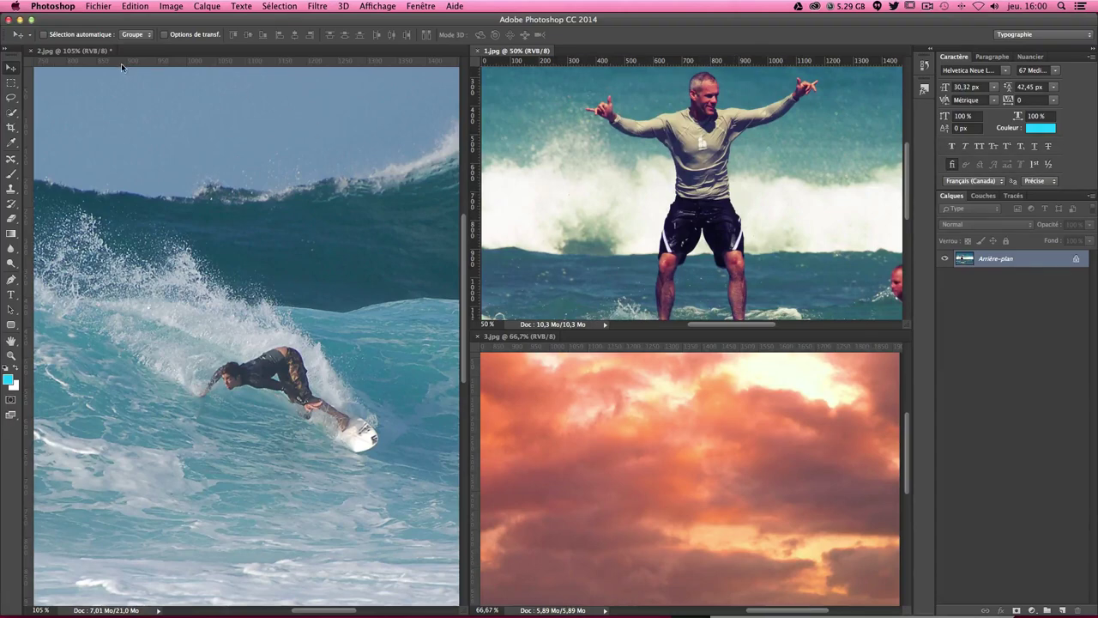
# On 2.jpg, show the teal-matched Calque 0 copie layer.
pyautogui.click(278, 152)
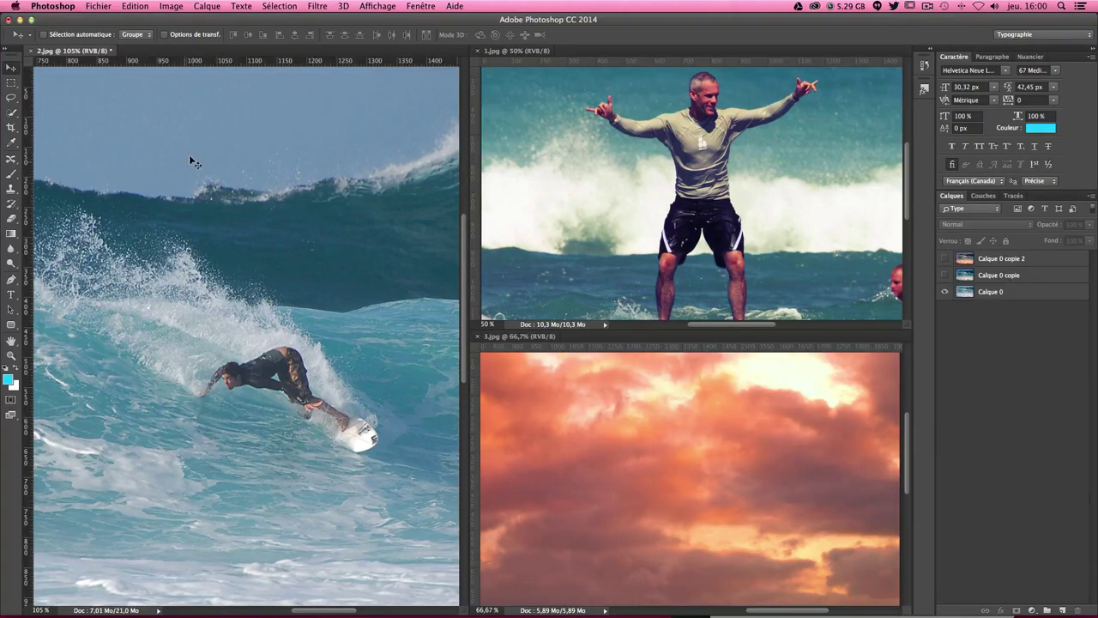
pyautogui.click(945, 275)
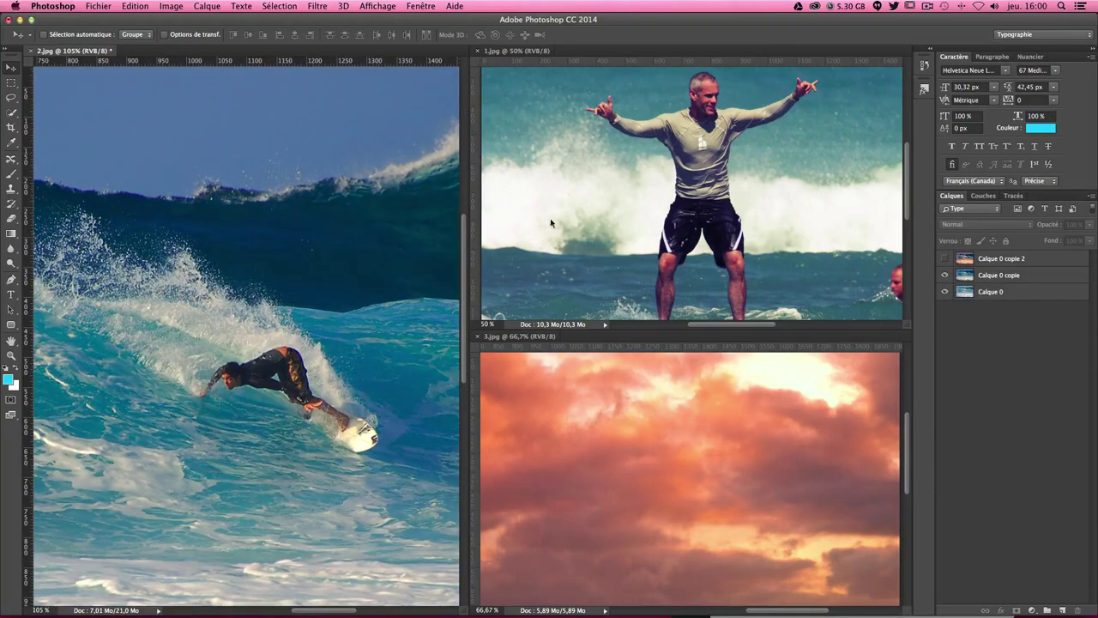
pyautogui.scroll(-5, 747, 157)
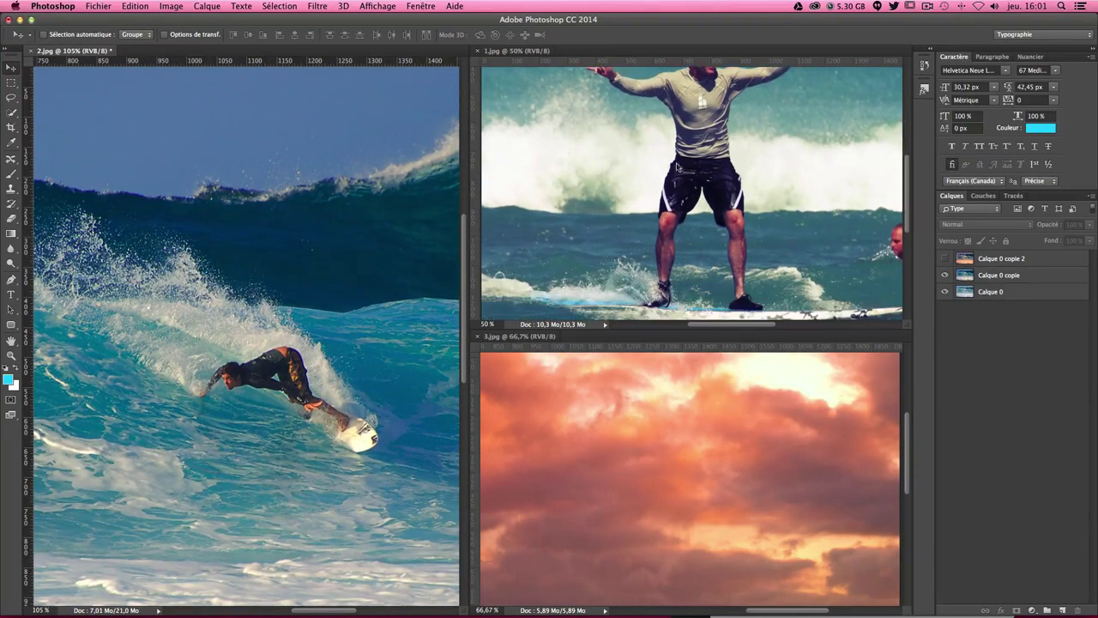
pyautogui.scroll(3, 695, 143)
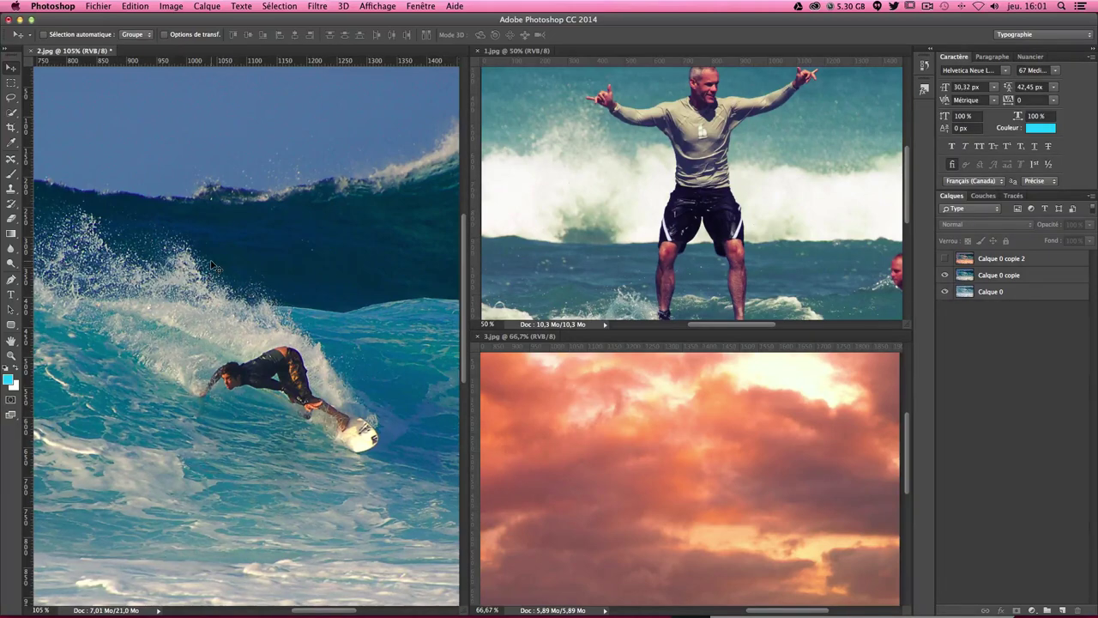
# Inspect the orange sunset cloud photo 3.jpg.
pyautogui.click(665, 395)
pyautogui.scroll(-1, 669, 403)
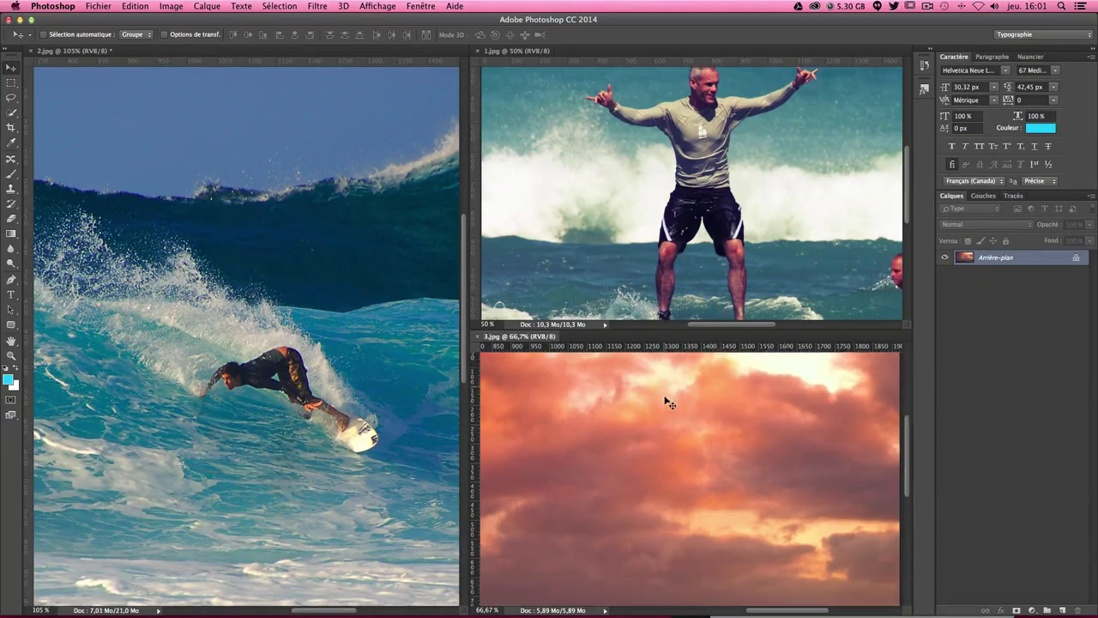
pyautogui.scroll(-1, 670, 403)
pyautogui.scroll(-1, 671, 403)
pyautogui.scroll(-1, 670, 403)
pyautogui.scroll(-2, 670, 404)
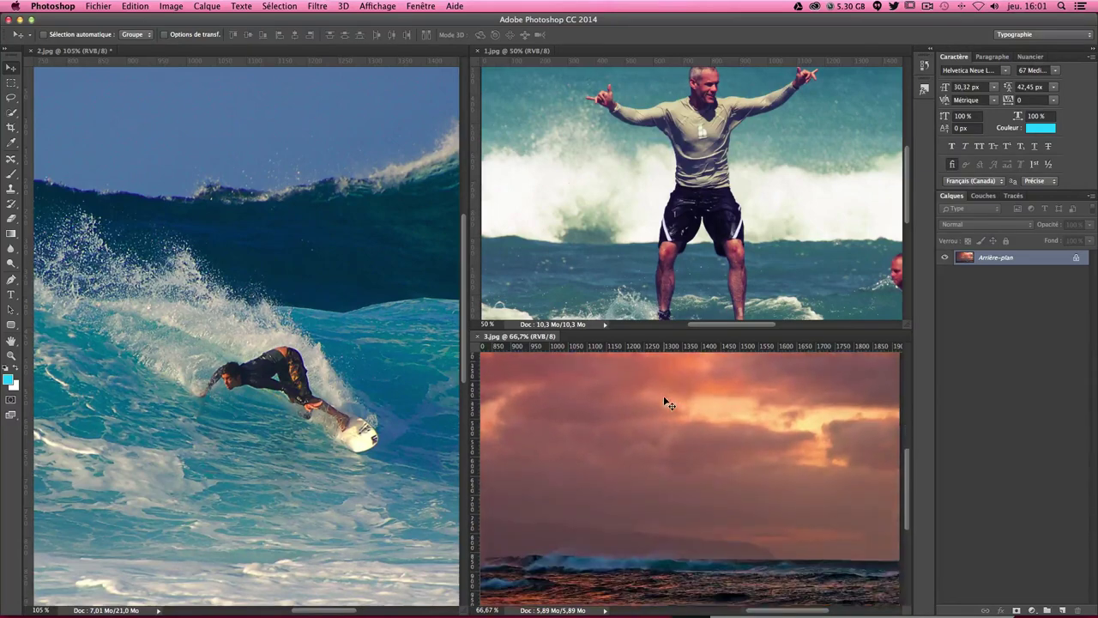
pyautogui.scroll(-1, 665, 397)
pyautogui.scroll(3, 665, 397)
pyautogui.scroll(1, 665, 397)
pyautogui.scroll(1, 665, 397)
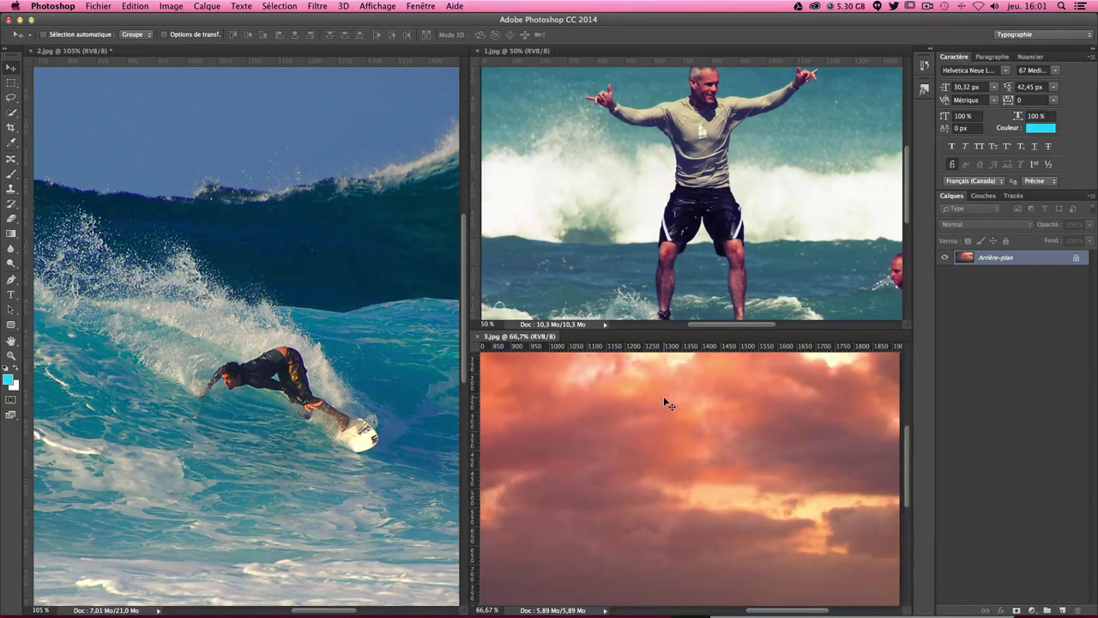
# On 2.jpg, show the pink-tinted Calque 0 copie 2 layer and dismiss the warning.
pyautogui.click(387, 170)
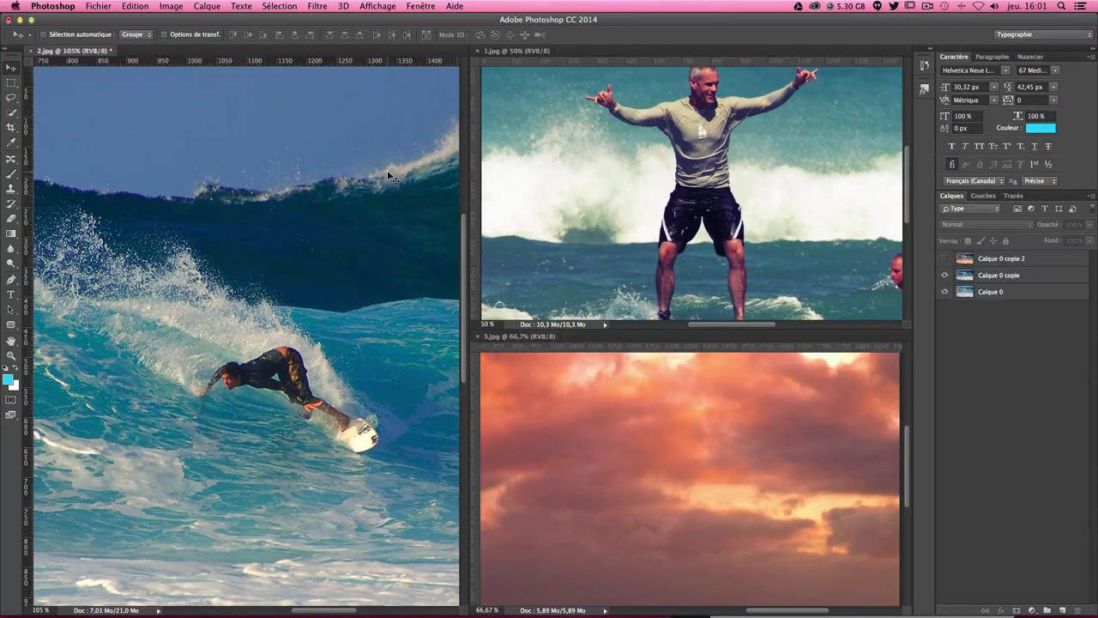
pyautogui.click(945, 259)
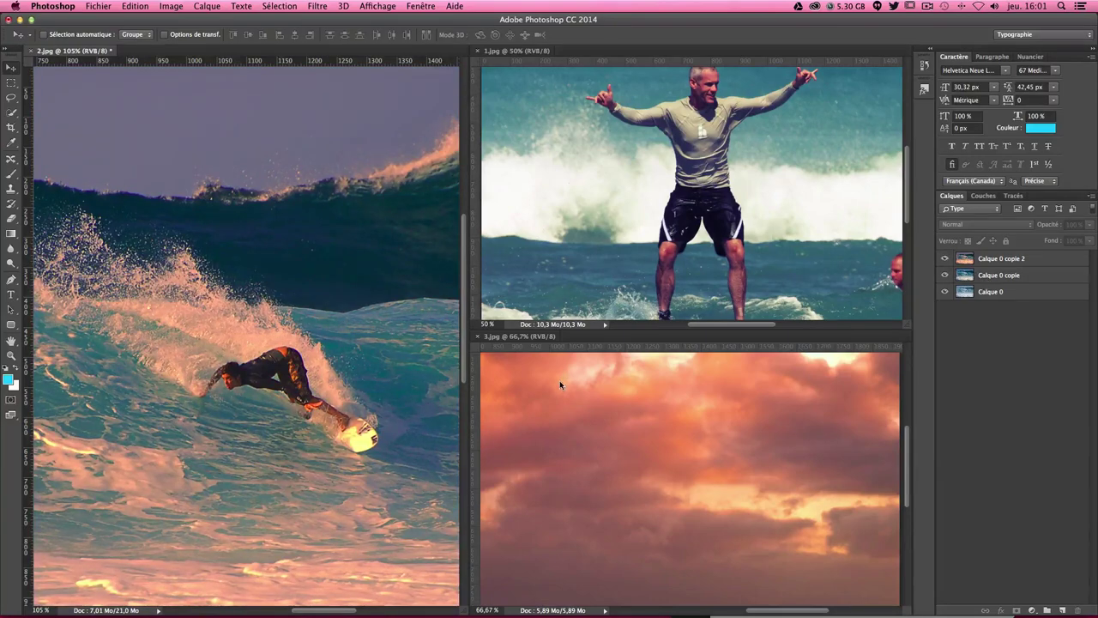
pyautogui.click(220, 344)
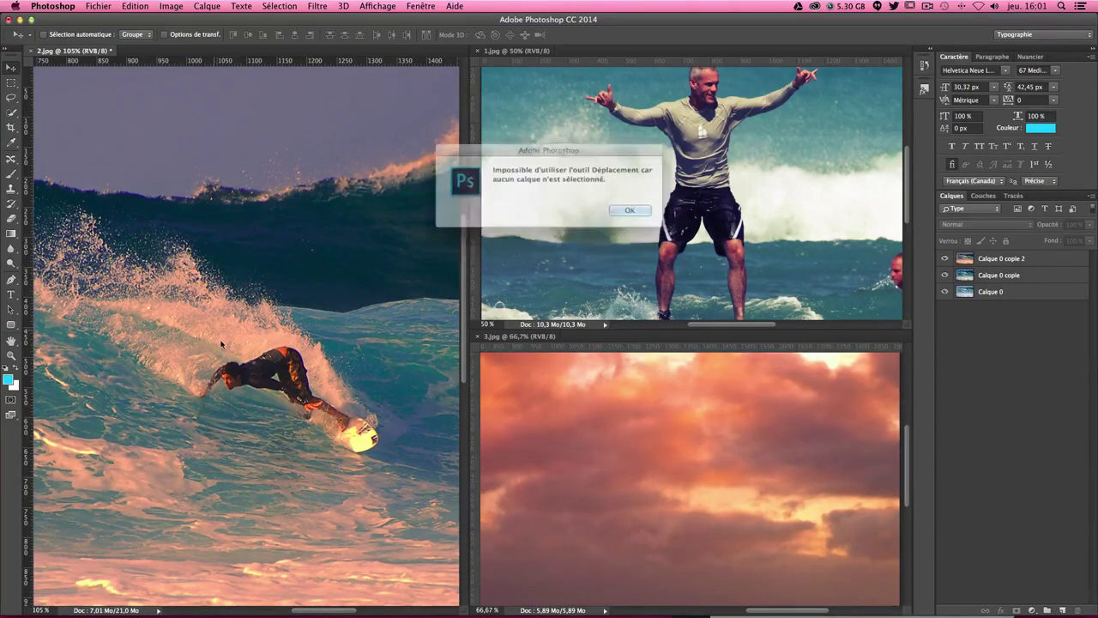
pyautogui.click(631, 211)
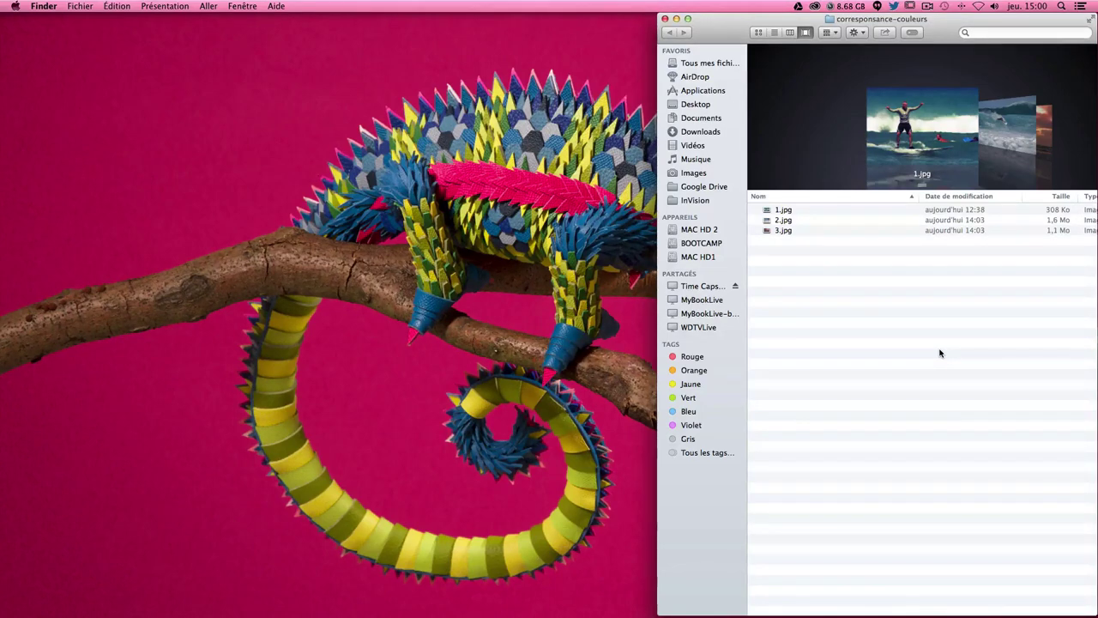
# Open 2.jpg via Ouvrir avec > Adobe Photoshop CC 2014 from the Finder list.
pyautogui.click(783, 211)
pyautogui.click(780, 221)
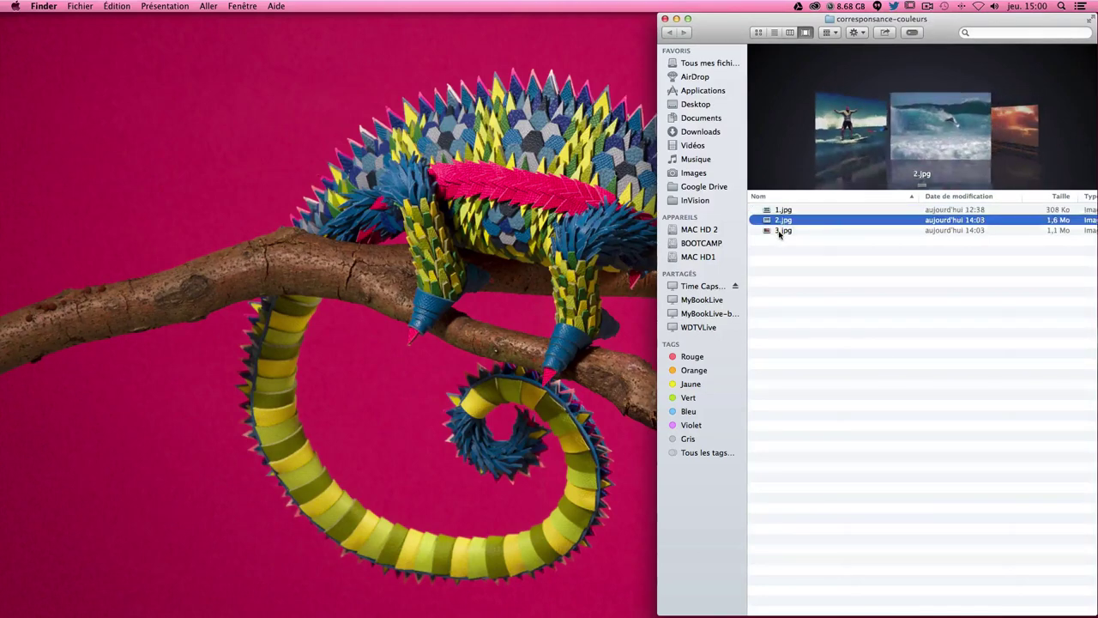
pyautogui.click(806, 297)
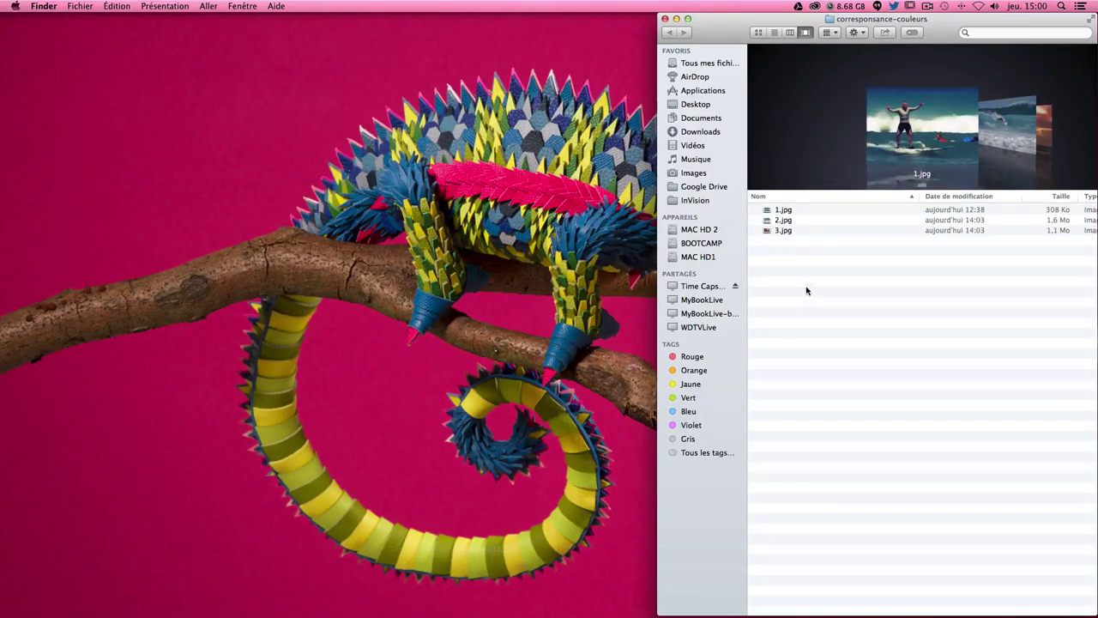
pyautogui.click(768, 221)
pyautogui.rightClick(768, 222)
pyautogui.moveTo(807, 236)
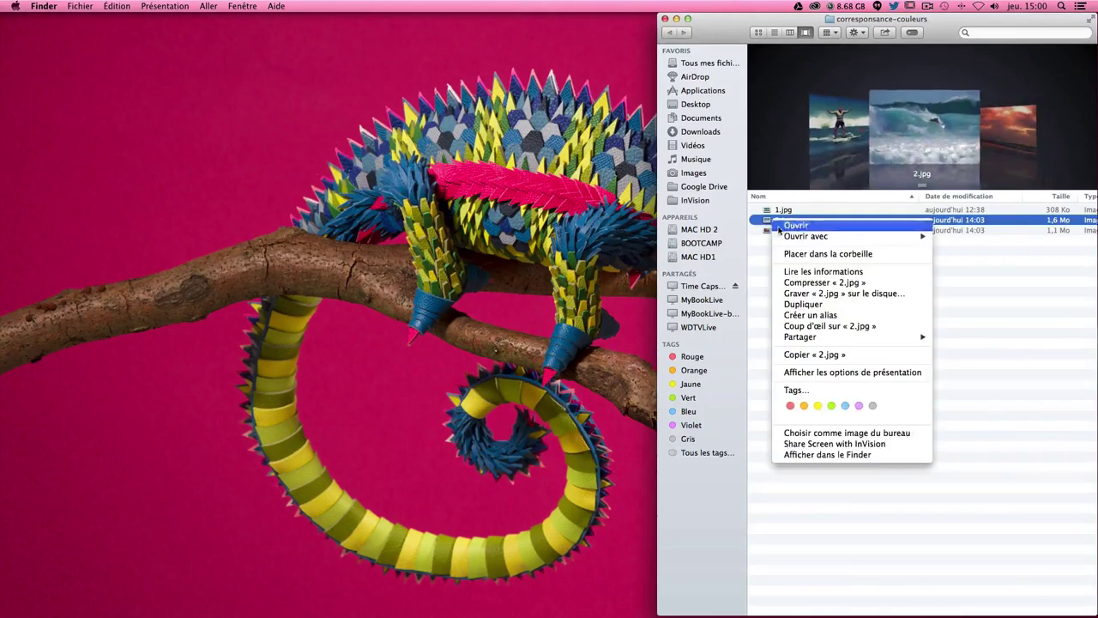
pyautogui.click(684, 293)
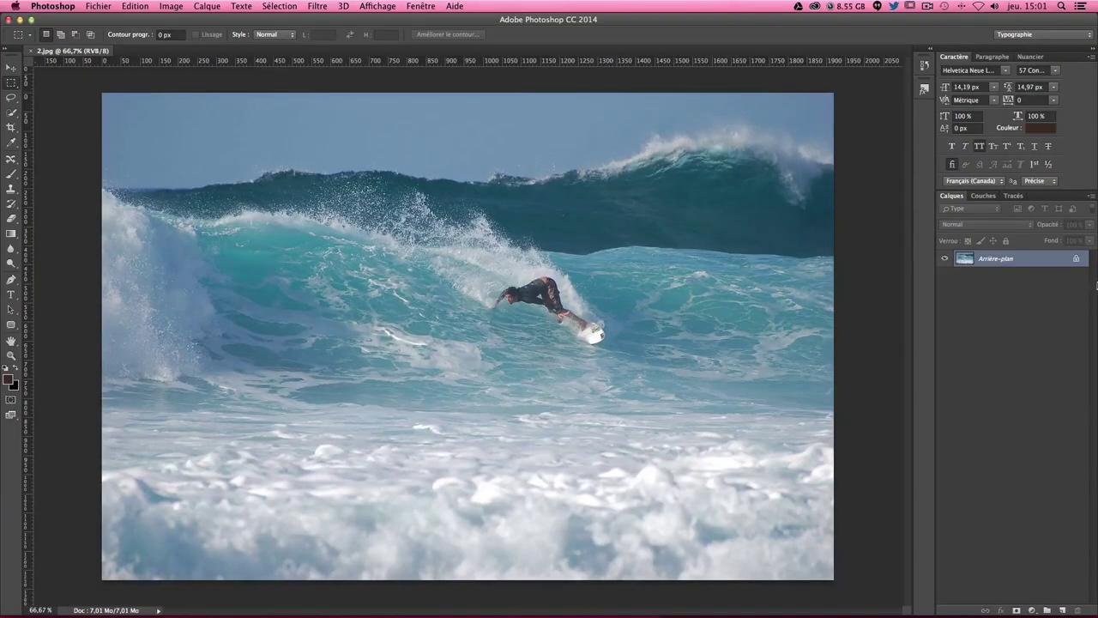
# Open 1.jpg from Finder in Photoshop, accepting the colour profile, and zoom it to 50%.
pyautogui.moveTo(1094, 26); pyautogui.dragTo(818, 26)
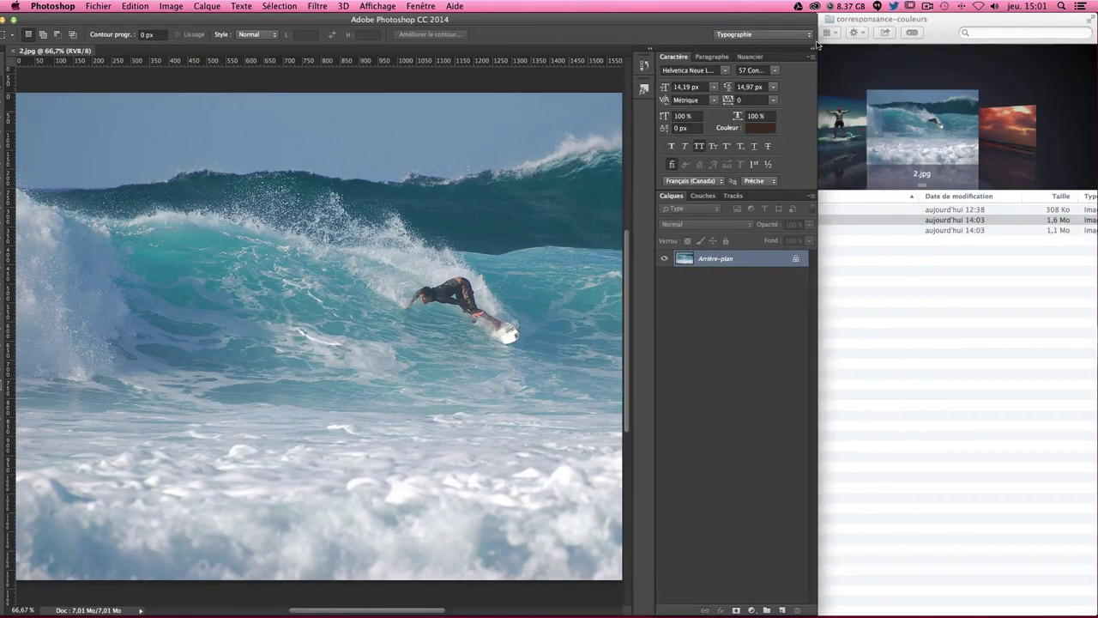
pyautogui.click(942, 358)
pyautogui.click(781, 209)
pyautogui.rightClick(781, 209)
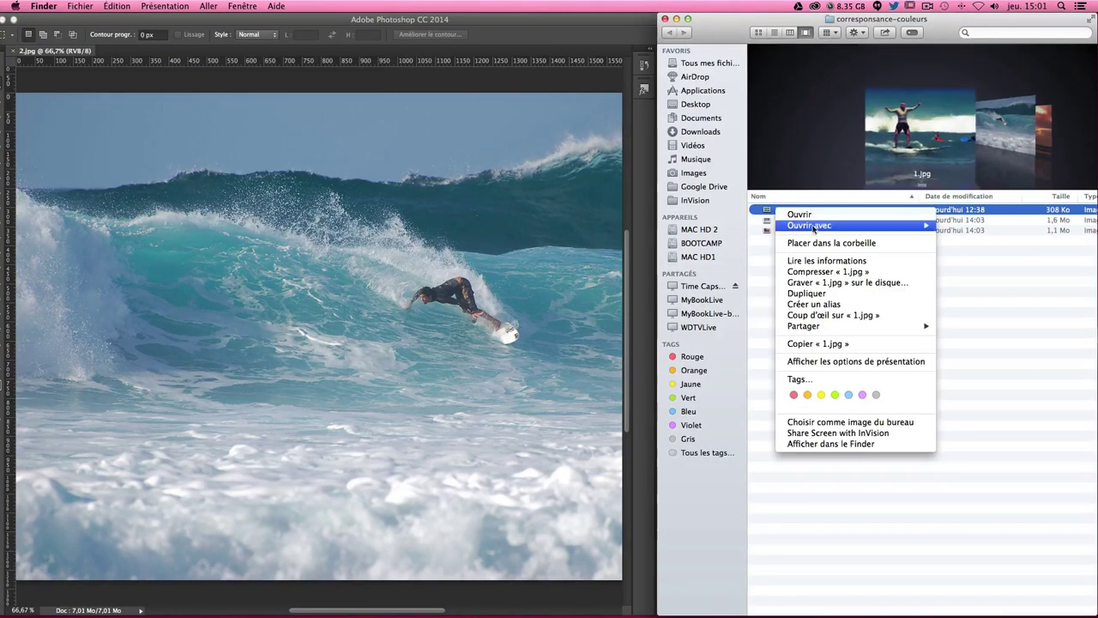
pyautogui.click(692, 280)
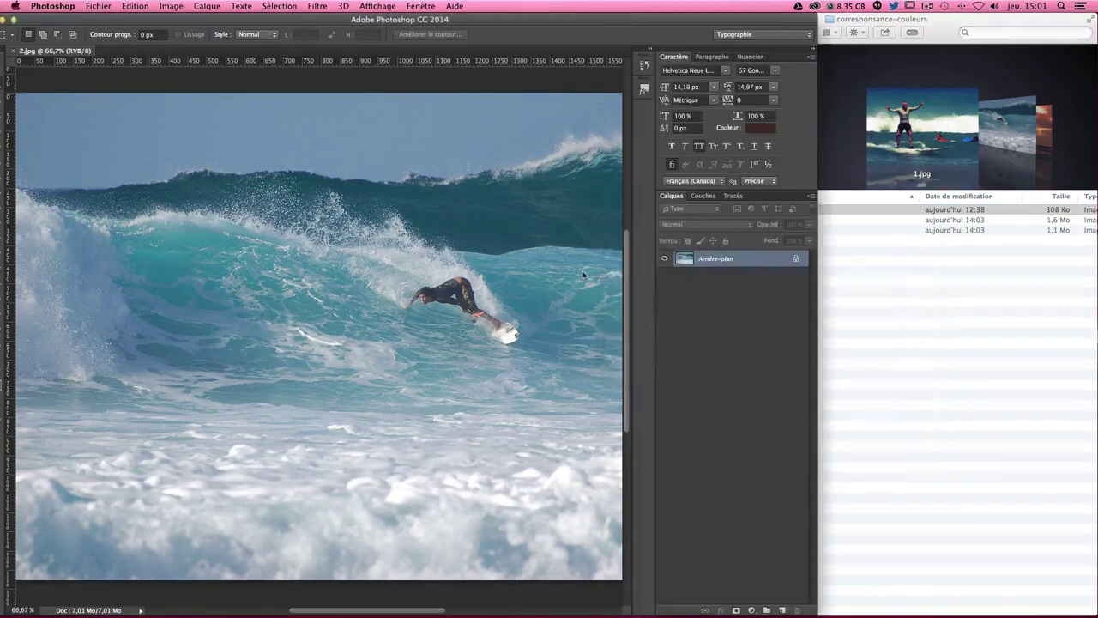
pyautogui.click(686, 365)
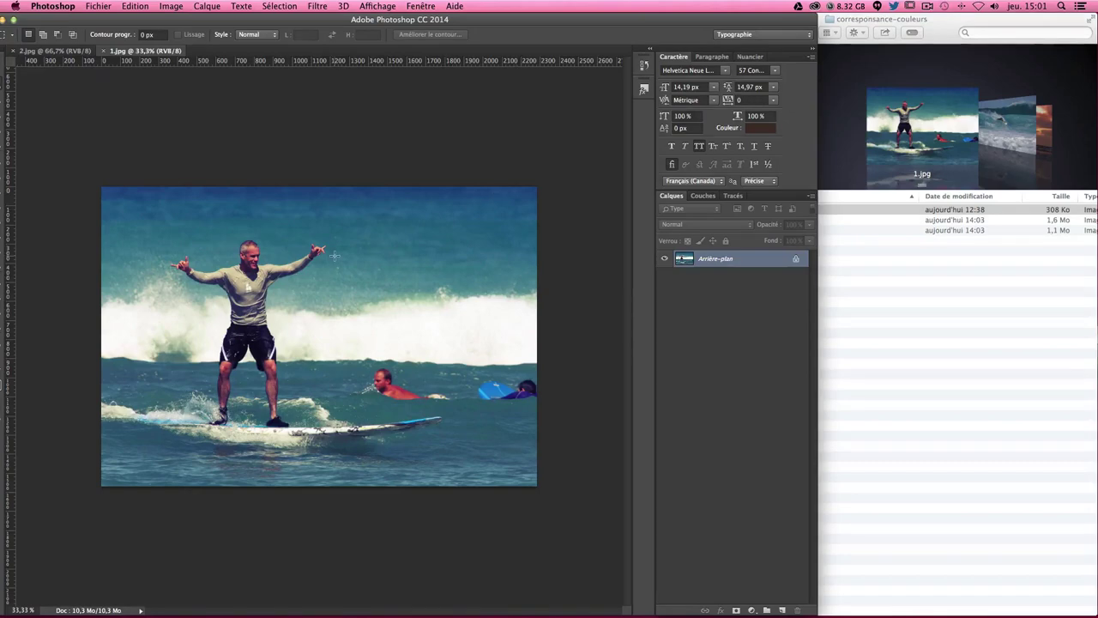
pyautogui.press('super+plus')
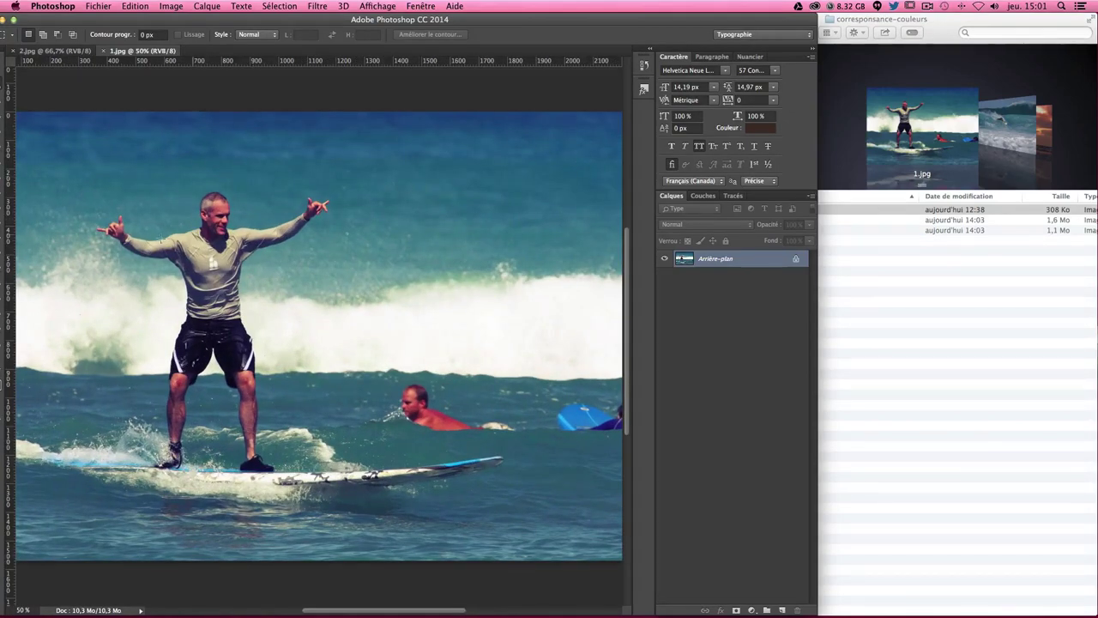
# Look over the 2.jpg document, then return to 1.jpg.
pyautogui.click(69, 50)
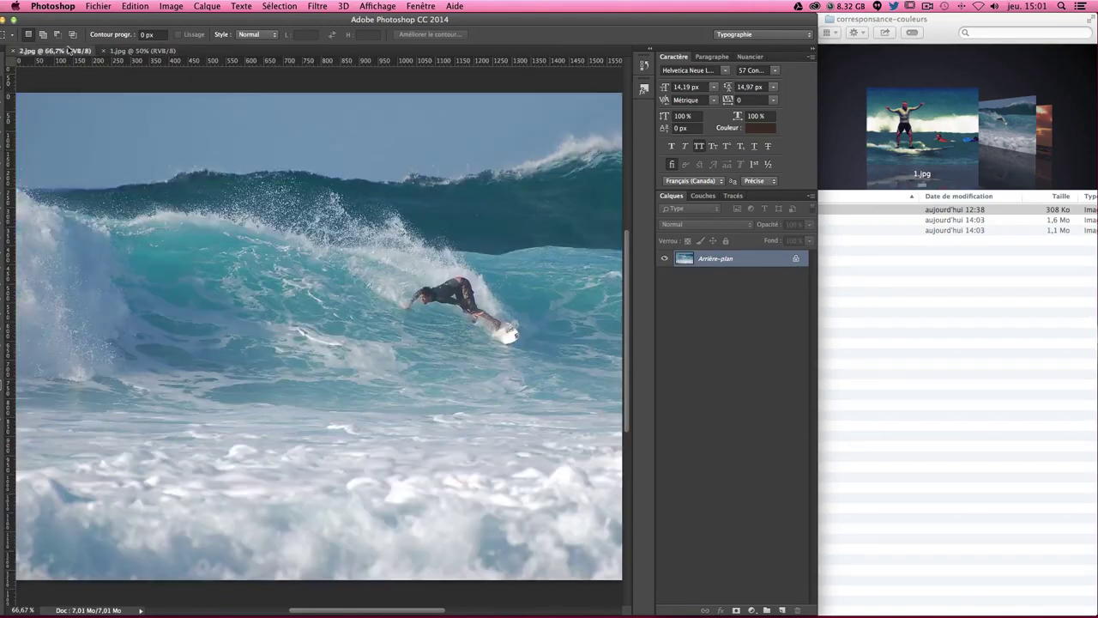
pyautogui.hscroll(3, 189, 345)
pyautogui.hscroll(2, 210, 348)
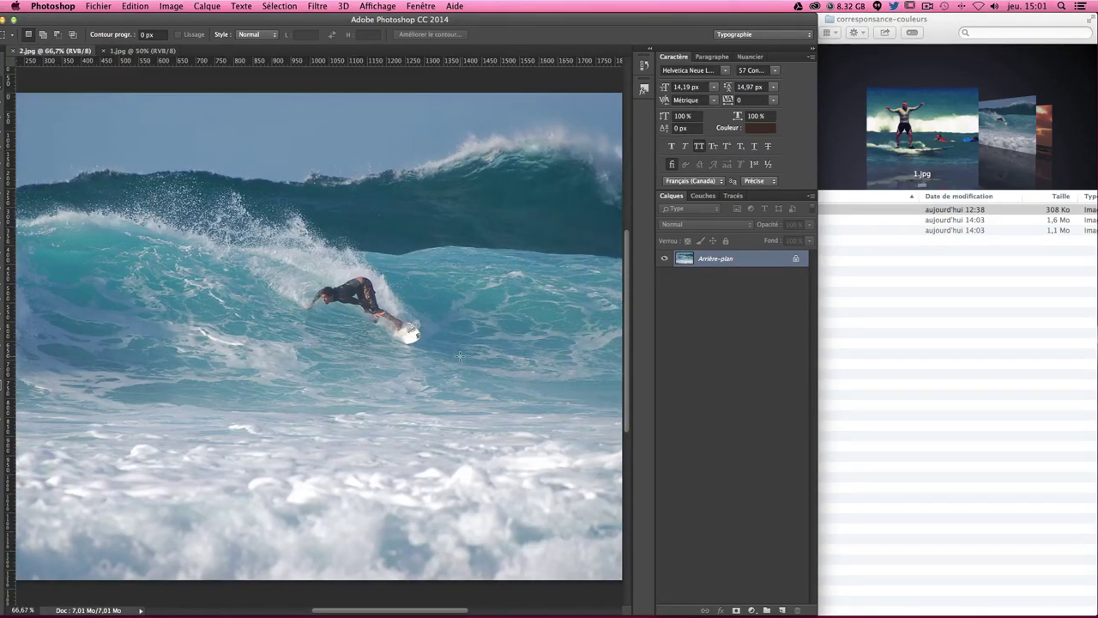
pyautogui.click(142, 52)
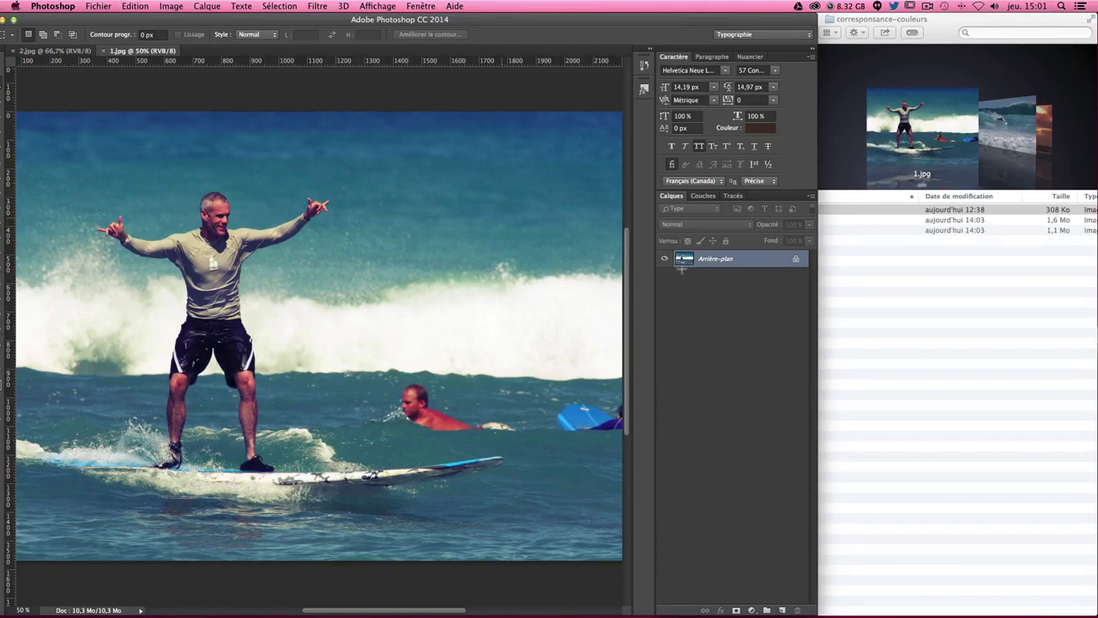
# Open 3.jpg from Finder in Photoshop and bring the surf photo 2.jpg to the front.
pyautogui.click(851, 289)
pyautogui.rightClick(783, 231)
pyautogui.moveTo(804, 249)
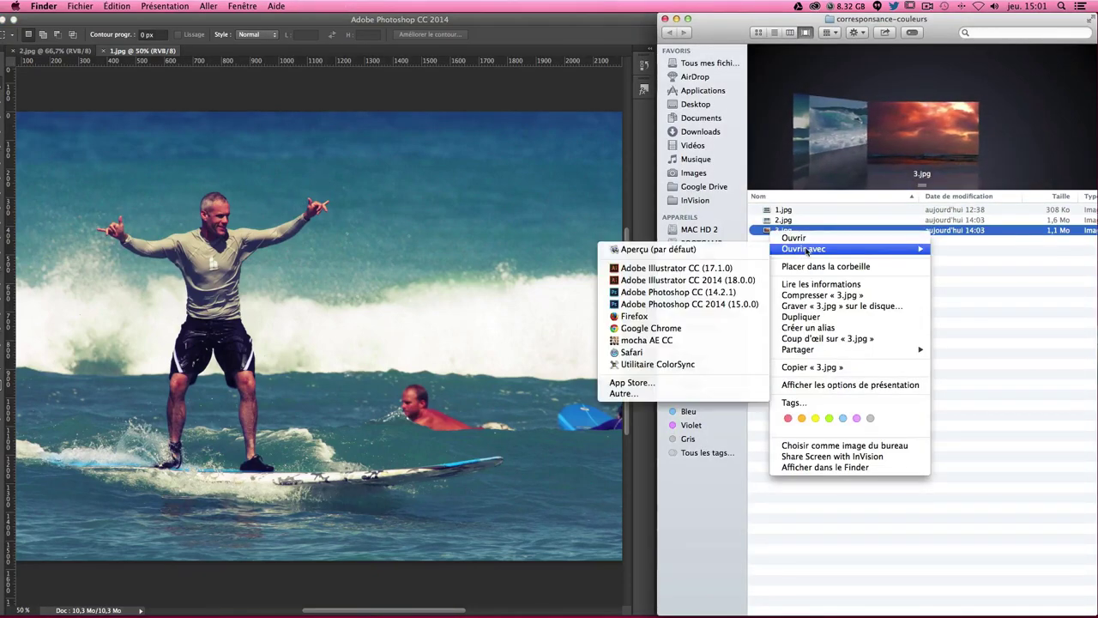
pyautogui.click(683, 305)
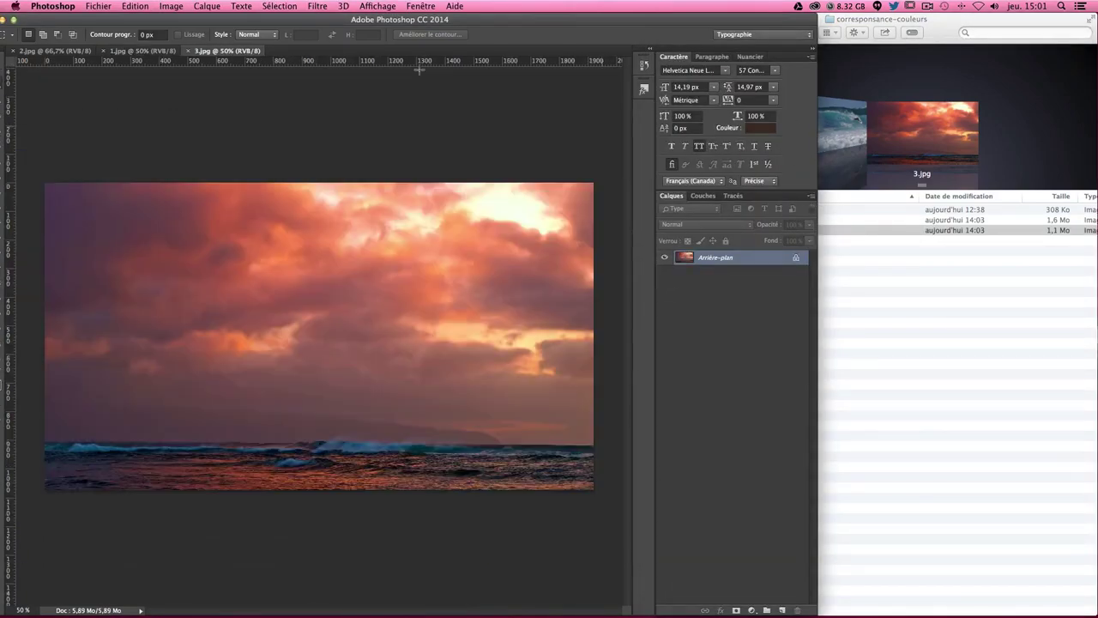
pyautogui.click(16, 19)
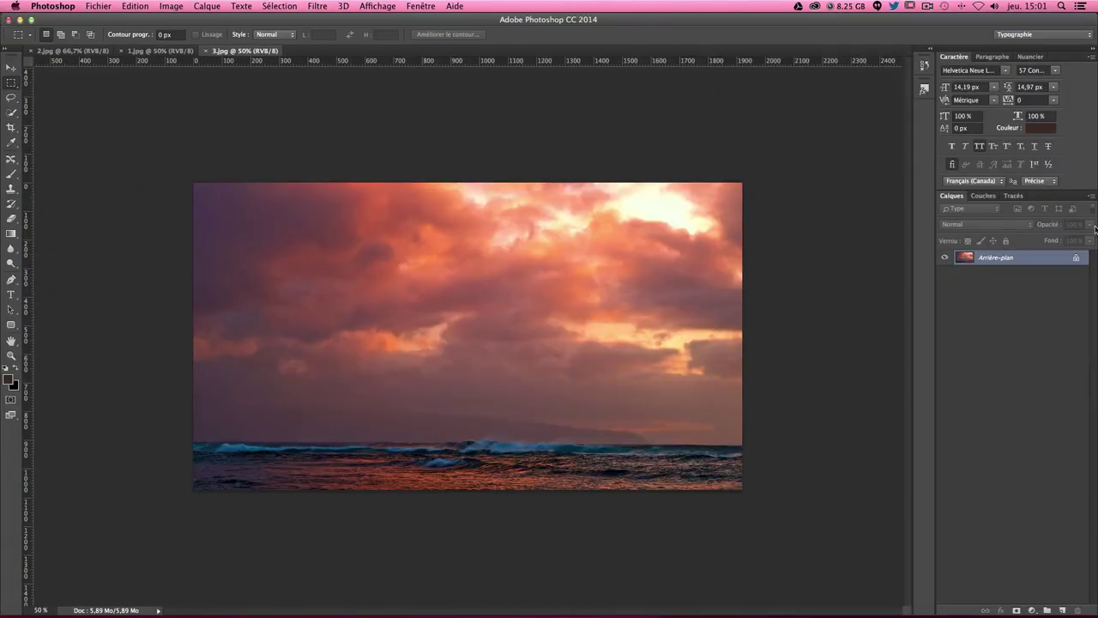
pyautogui.click(70, 51)
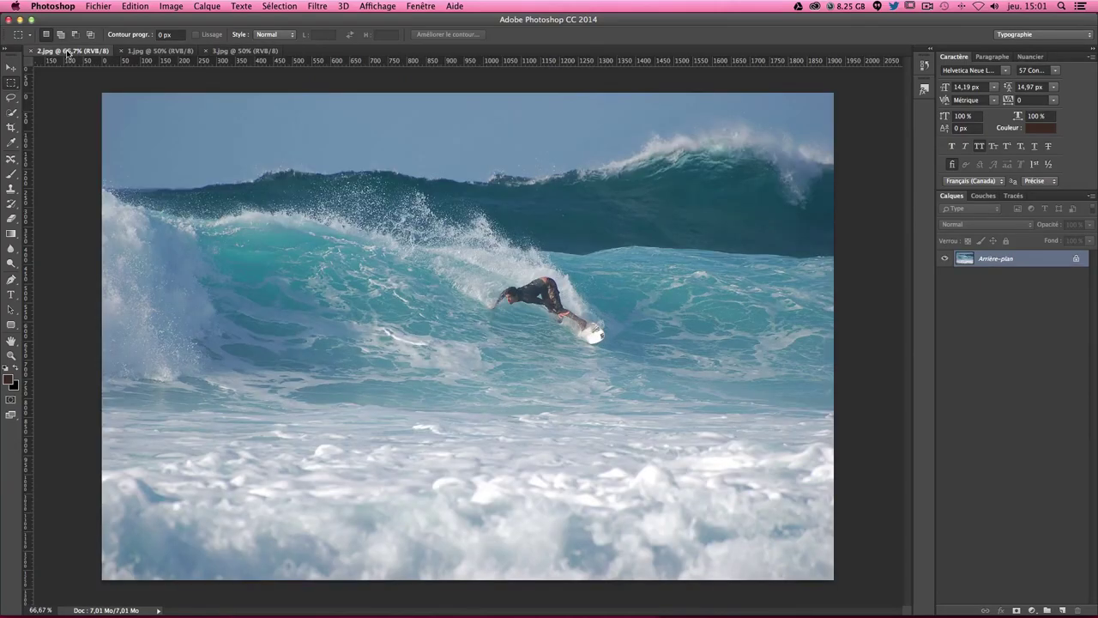
# Tile the three photos 3-up, hide the panels, and show 2.jpg at 100%.
pyautogui.click(422, 6)
pyautogui.moveTo(437, 20)
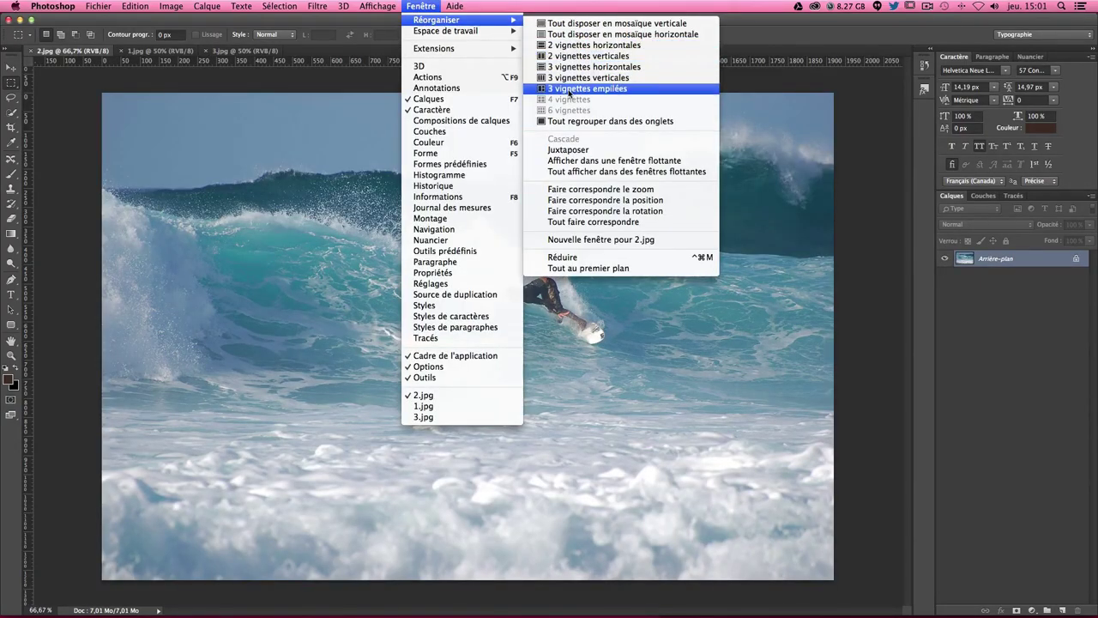
pyautogui.click(569, 90)
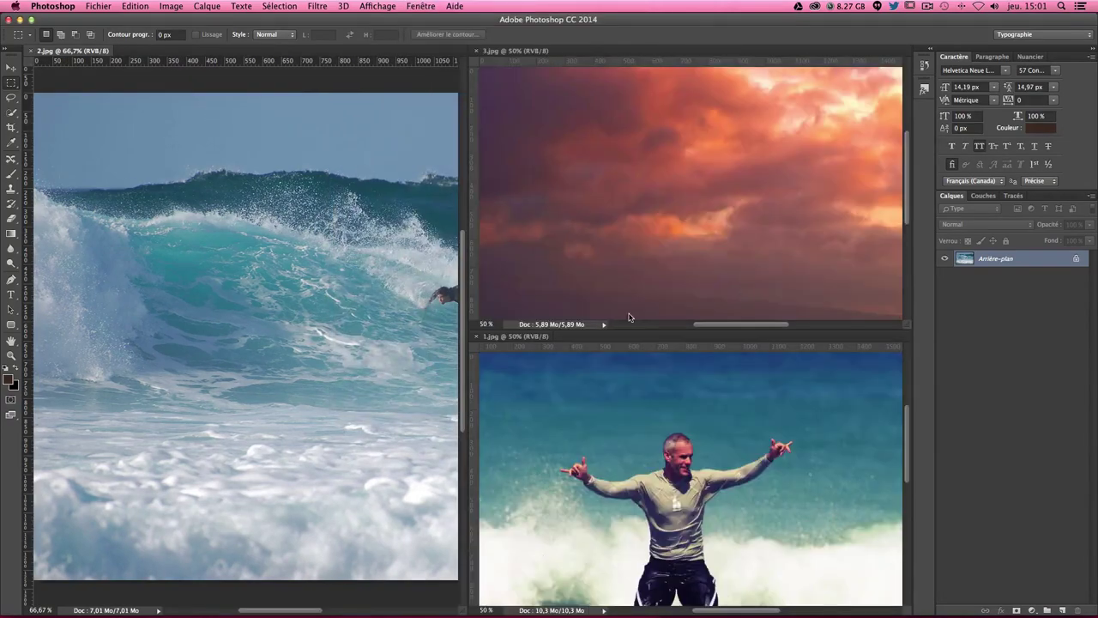
pyautogui.click(12, 68)
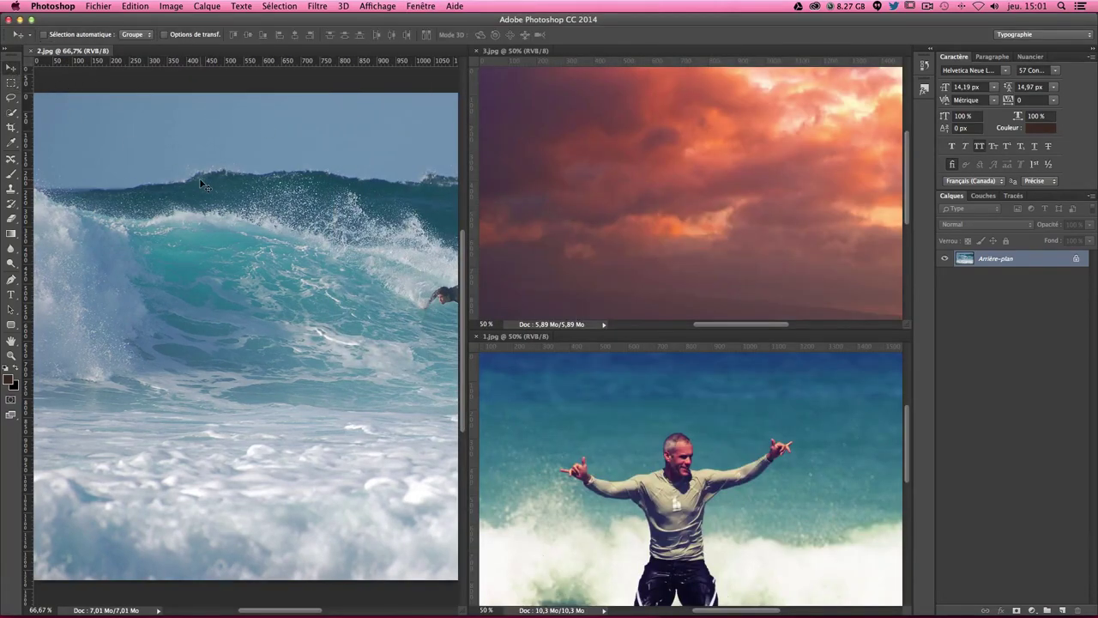
pyautogui.press('Tab')
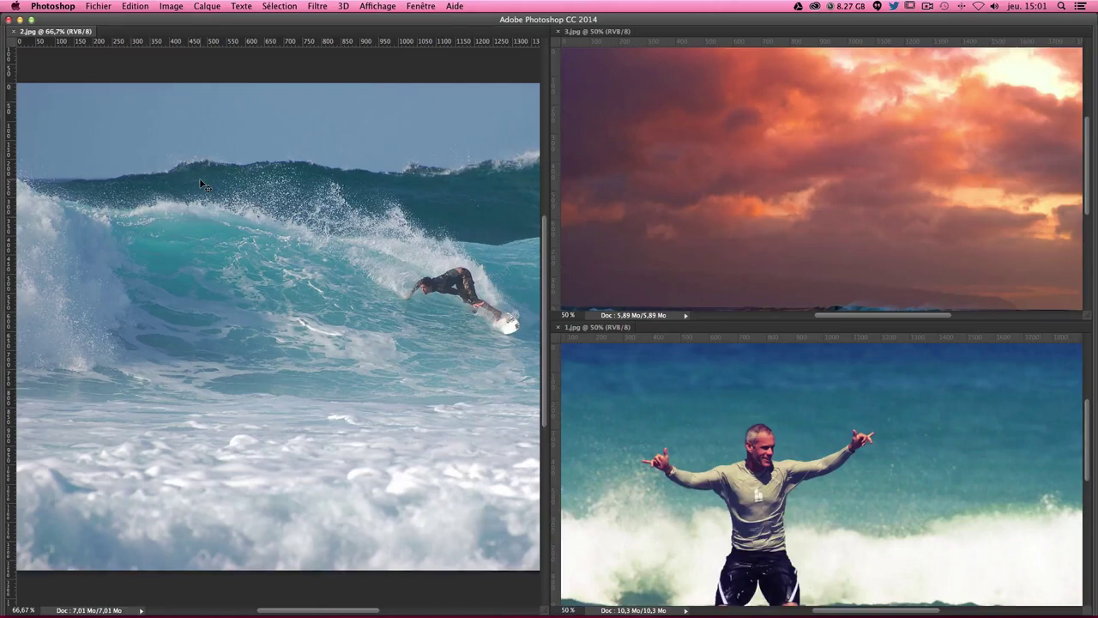
pyautogui.press('super+1')
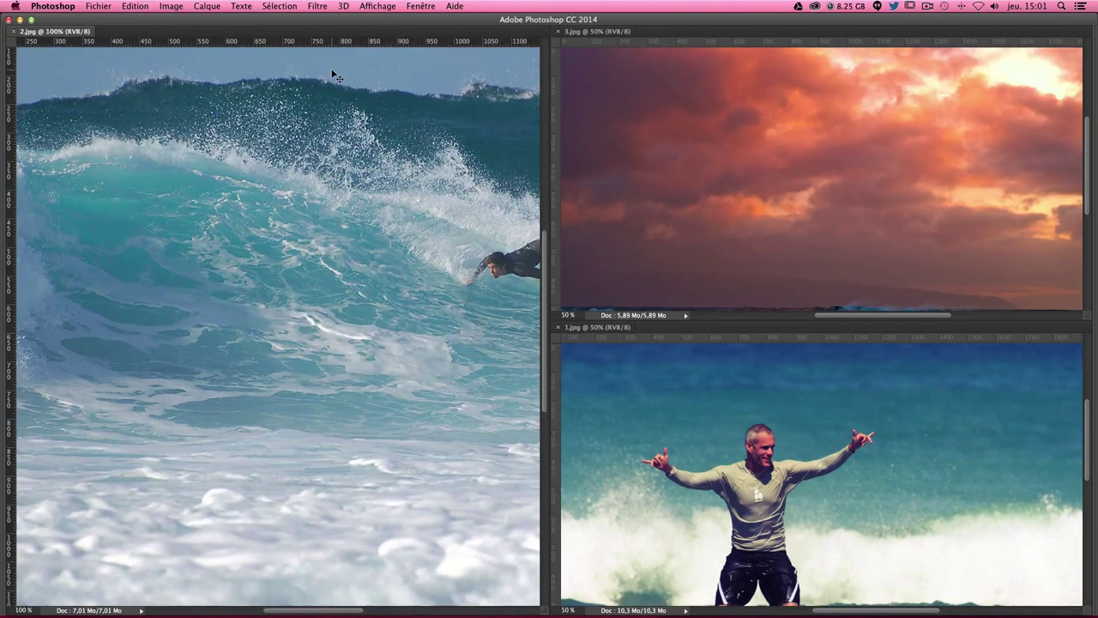
pyautogui.hscroll(5, 326, 189)
pyautogui.hscroll(4, 326, 189)
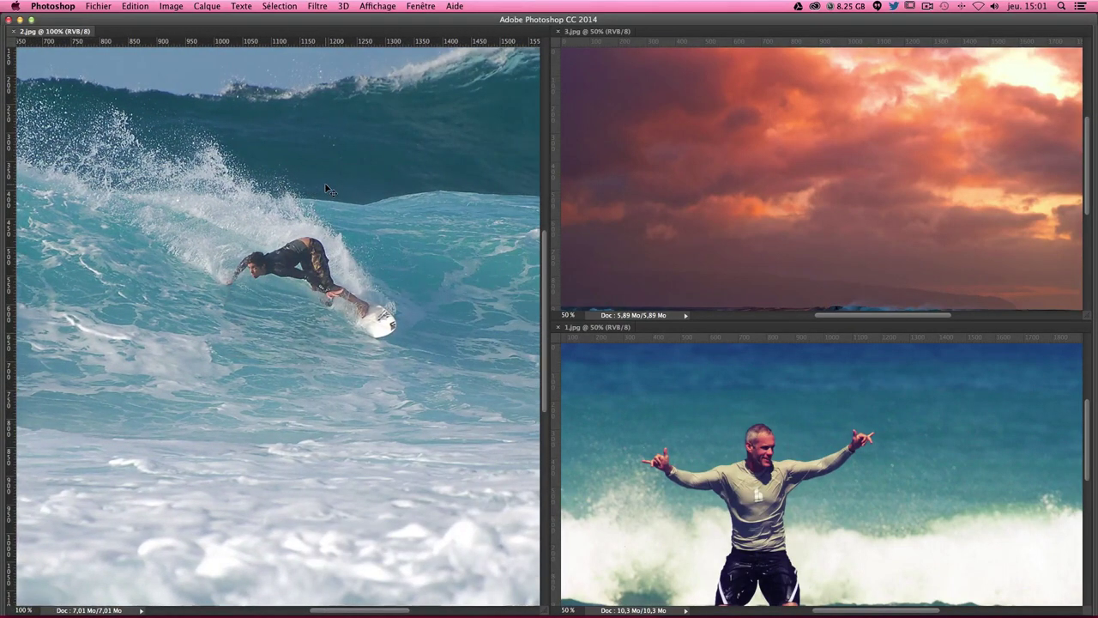
pyautogui.scroll(3, 326, 189)
# Compare 1.jpg, 2.jpg and 3.jpg in turn, ending with the surf photo active.
pyautogui.click(788, 394)
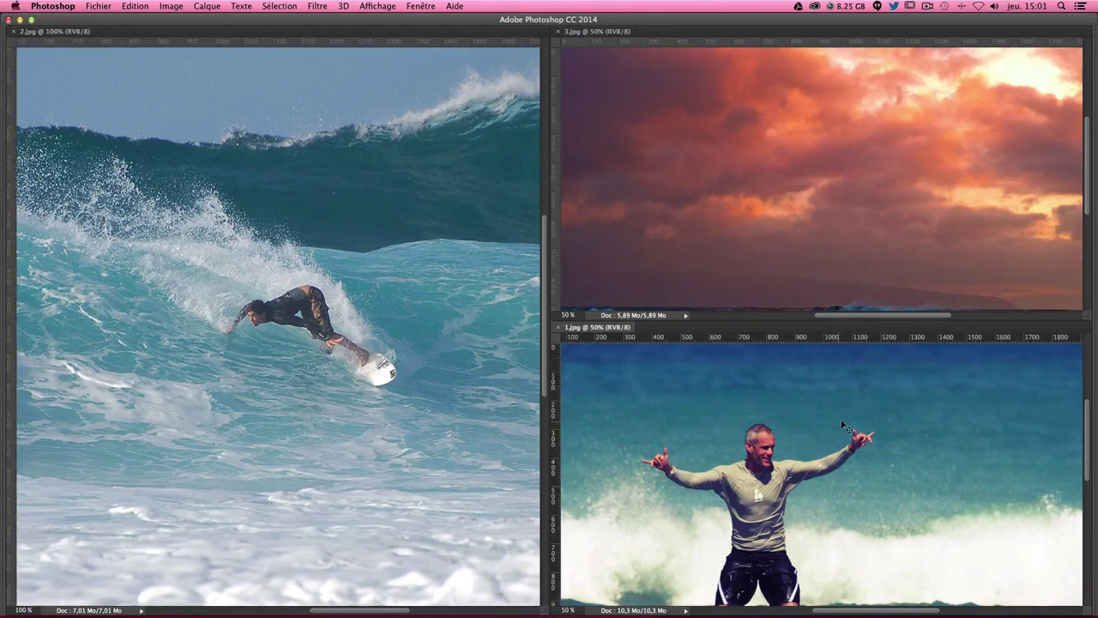
pyautogui.scroll(-3, 849, 392)
pyautogui.scroll(-2, 849, 392)
pyautogui.scroll(1, 850, 392)
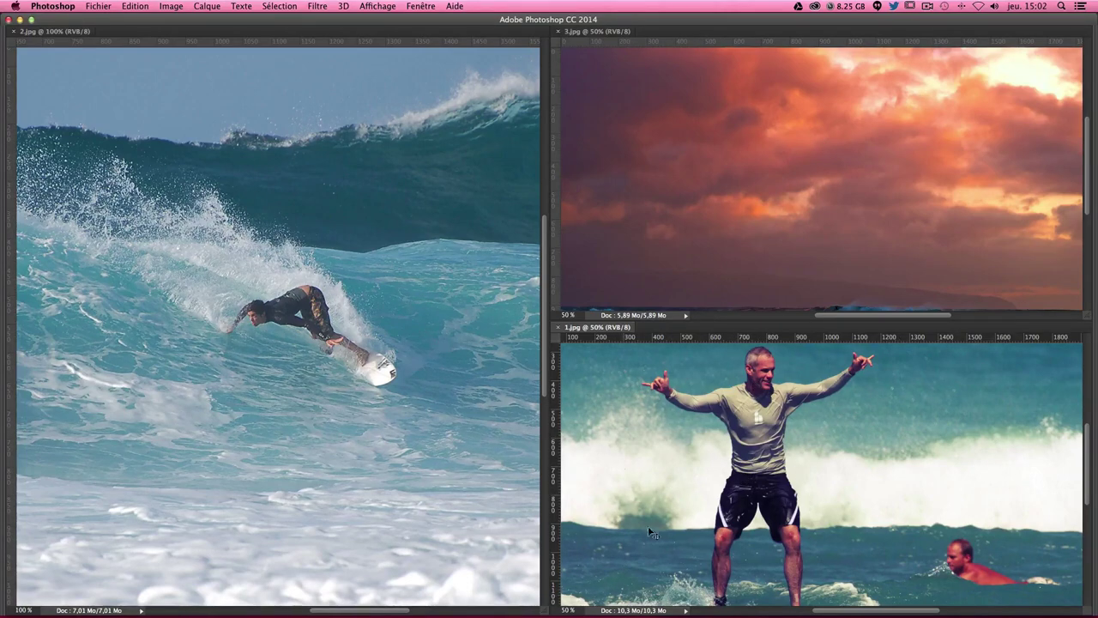
pyautogui.click(212, 131)
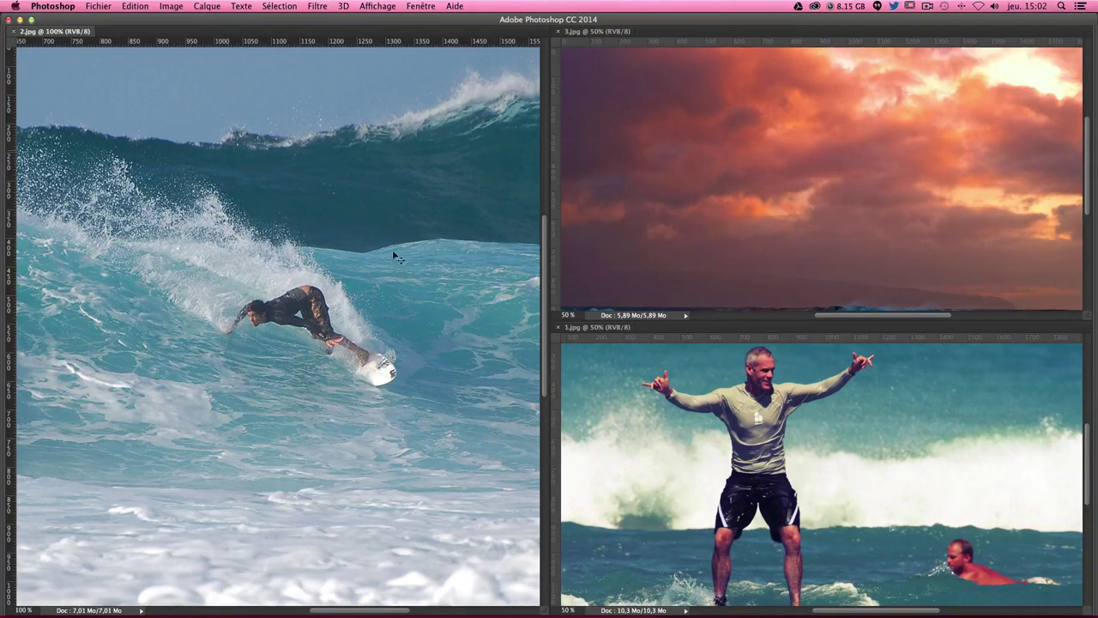
pyautogui.click(859, 204)
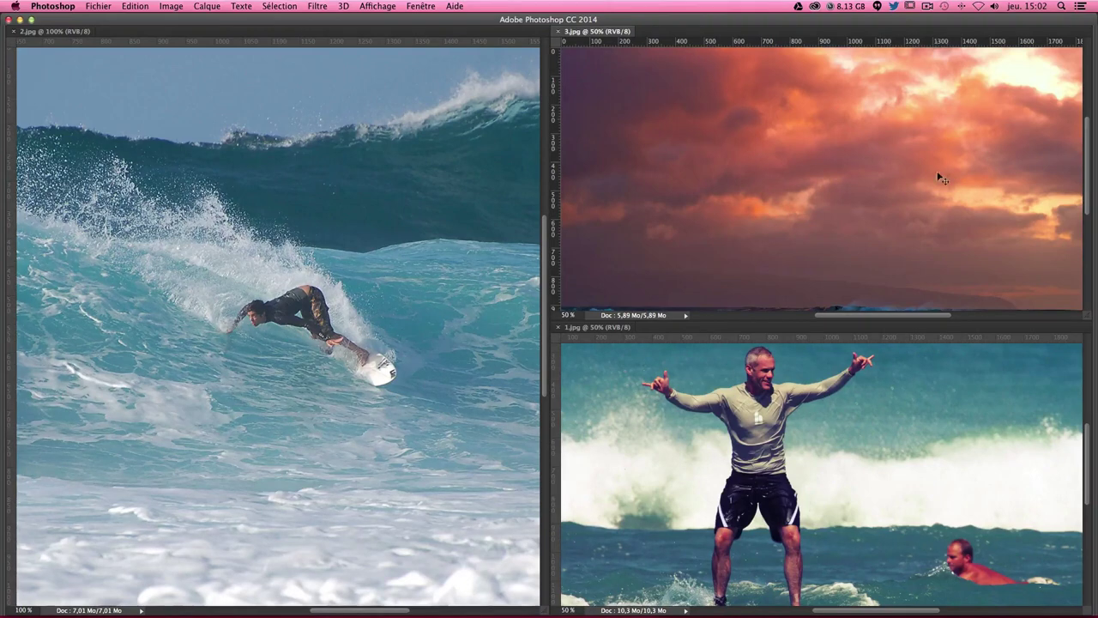
pyautogui.scroll(-2, 864, 199)
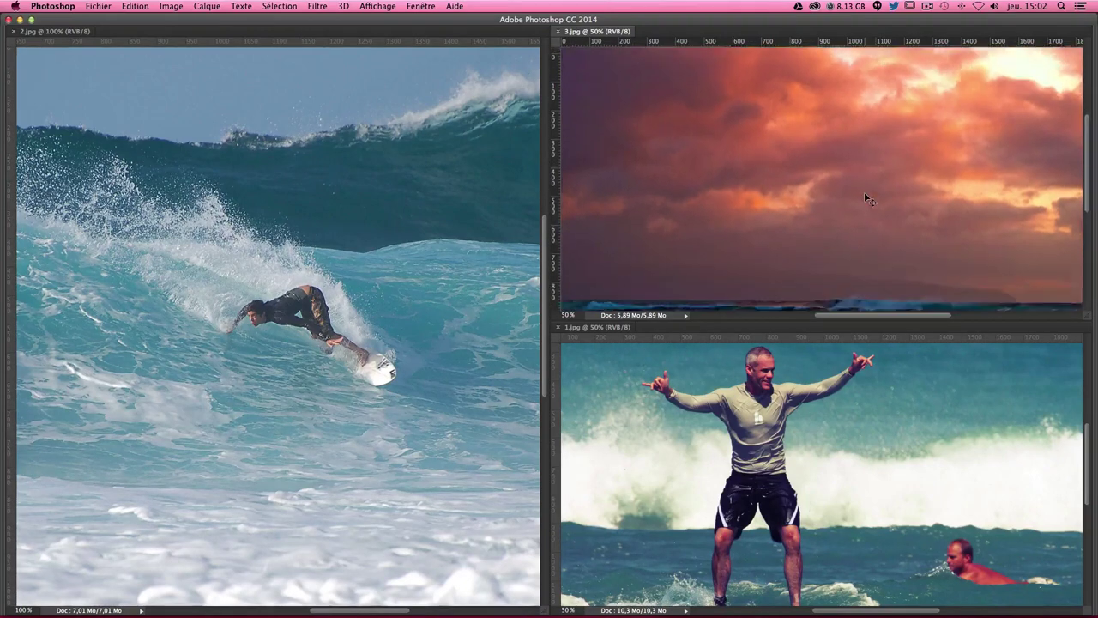
pyautogui.scroll(3, 864, 198)
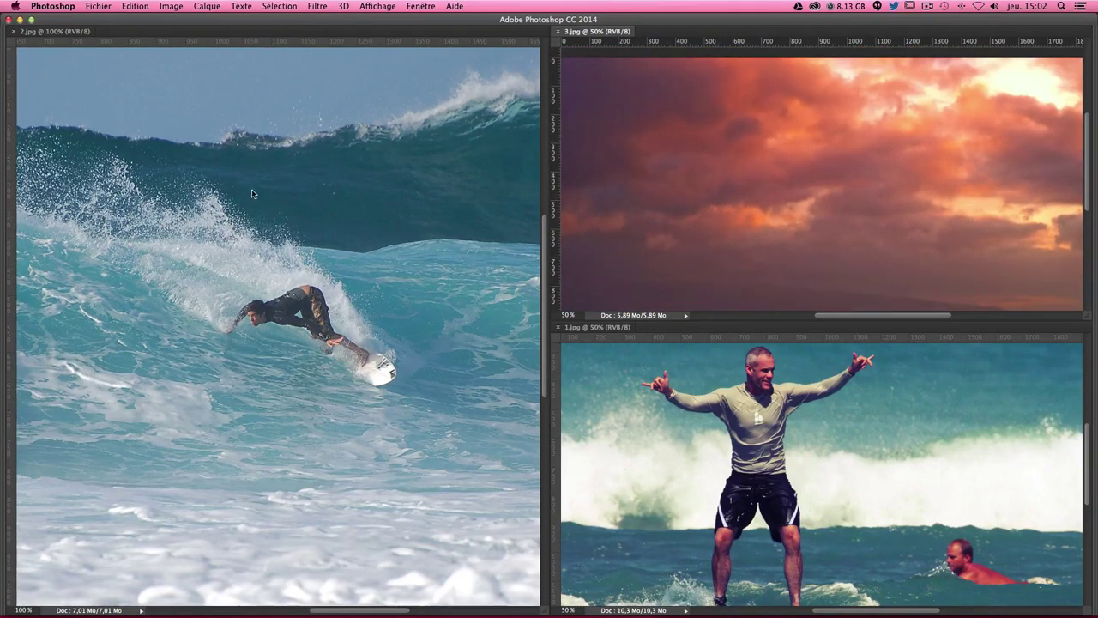
pyautogui.click(290, 220)
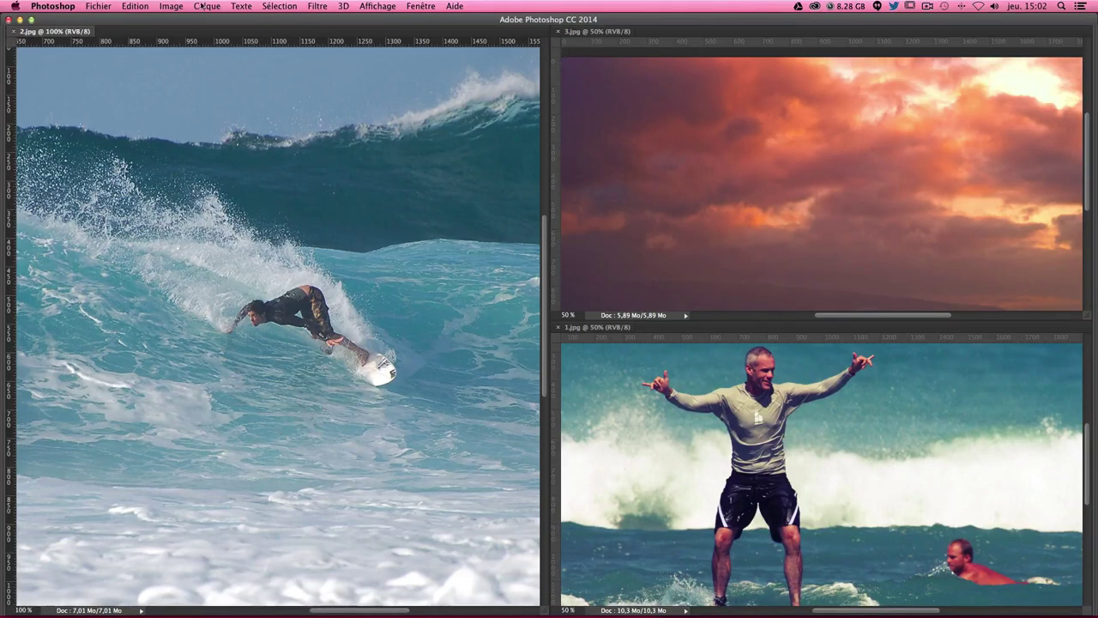
pyautogui.click(171, 6)
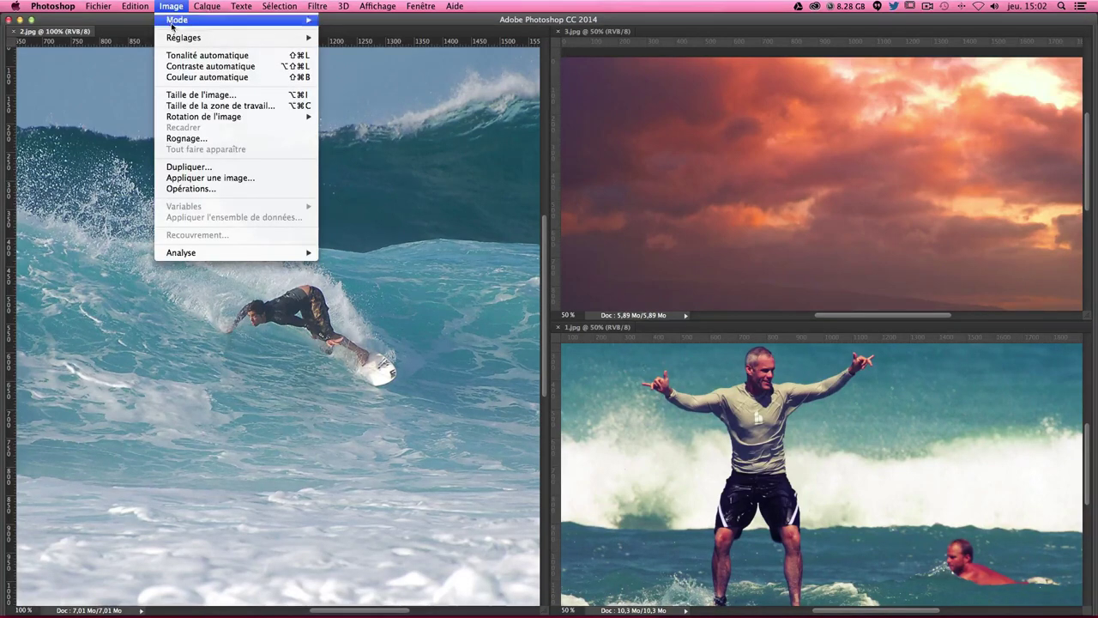
pyautogui.moveTo(184, 38)
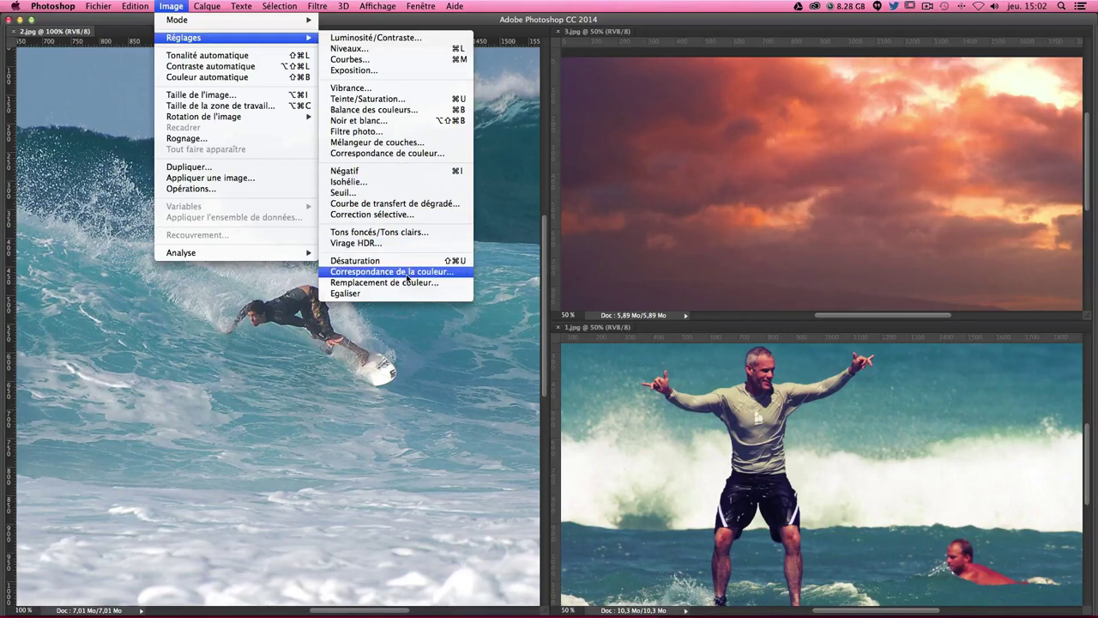
# Open Match Color on 2.jpg and set its Source image to 1.jpg.
pyautogui.click(407, 276)
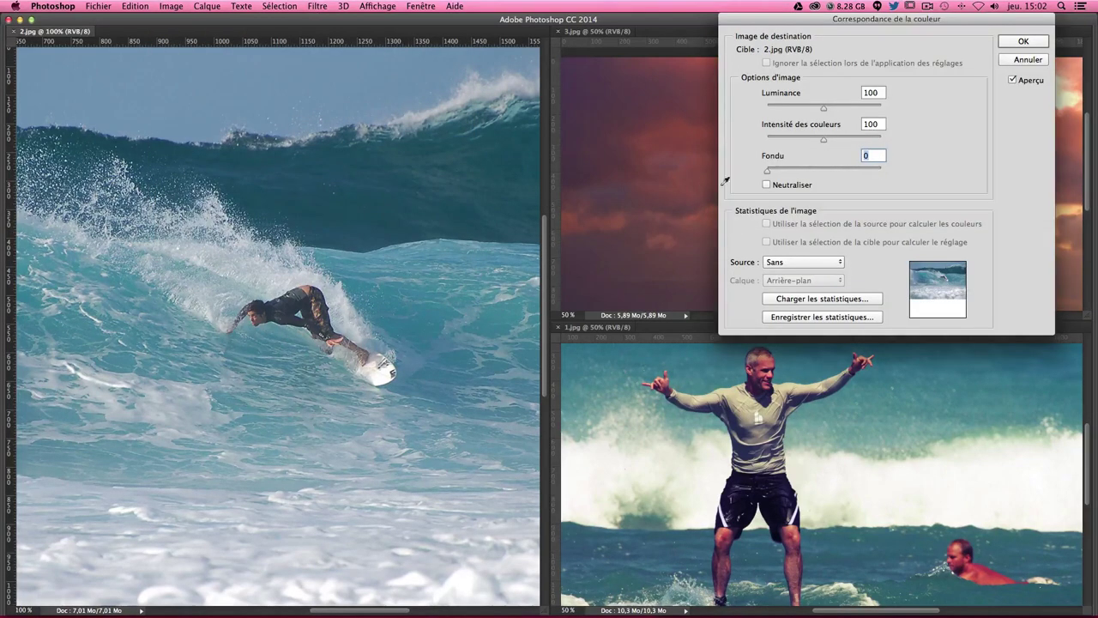
pyautogui.moveTo(829, 24); pyautogui.dragTo(717, 27)
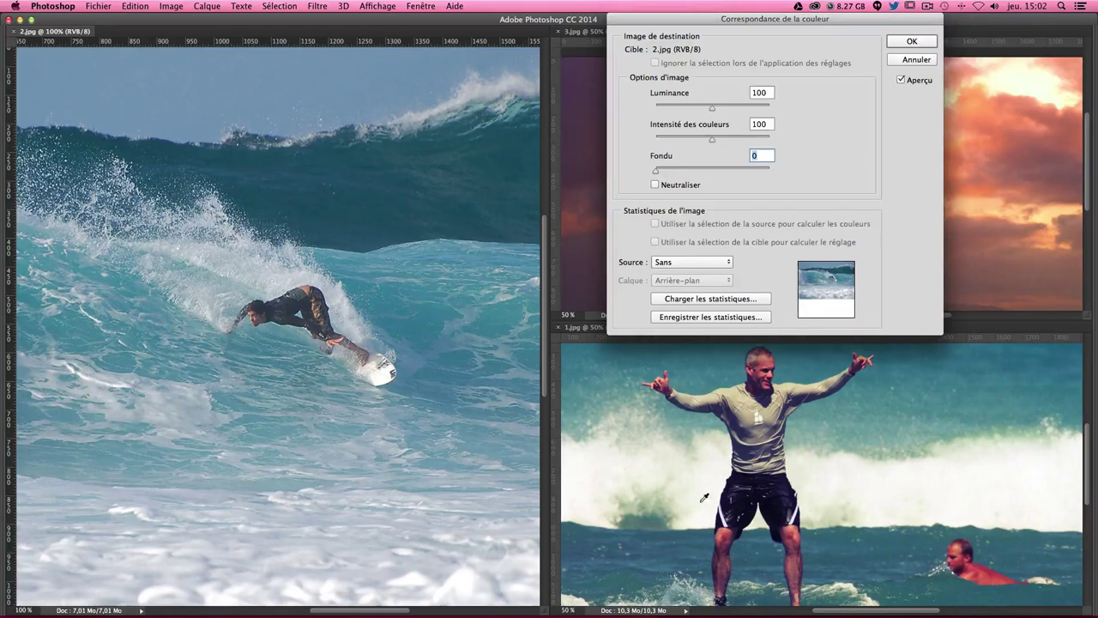
pyautogui.click(688, 267)
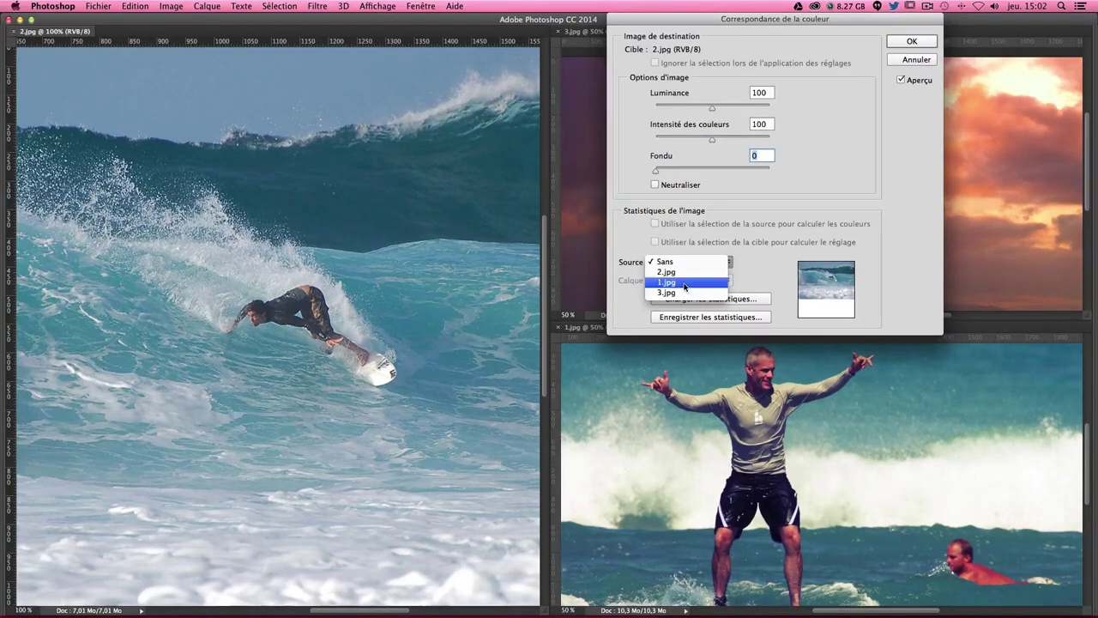
pyautogui.click(684, 284)
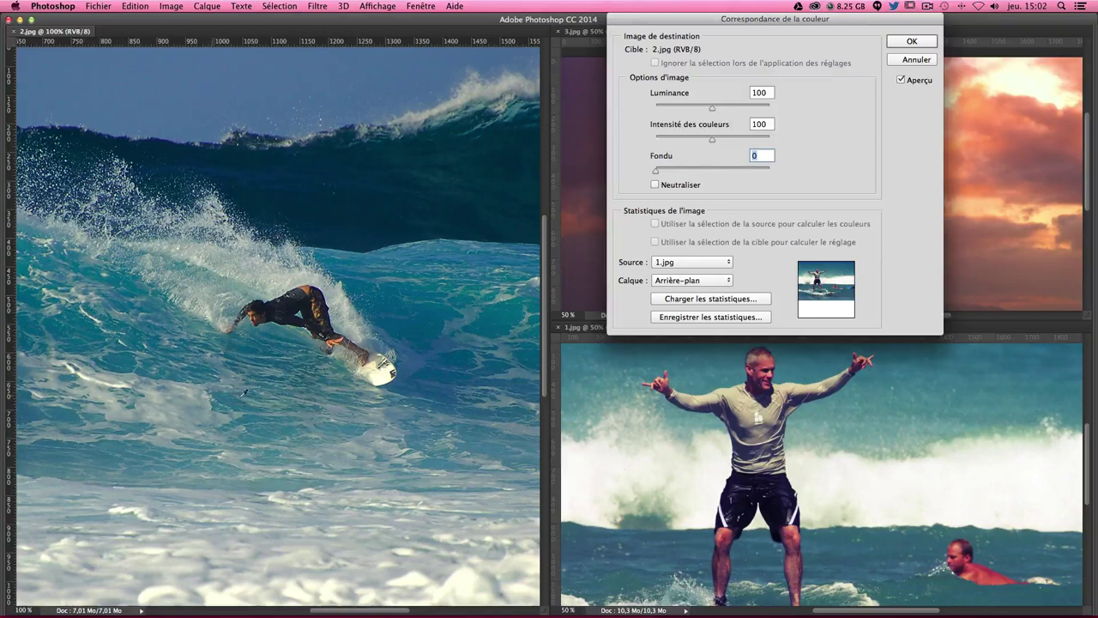
# Toggle Preview to compare before and after, then set Luminance to 142.
pyautogui.click(901, 80)
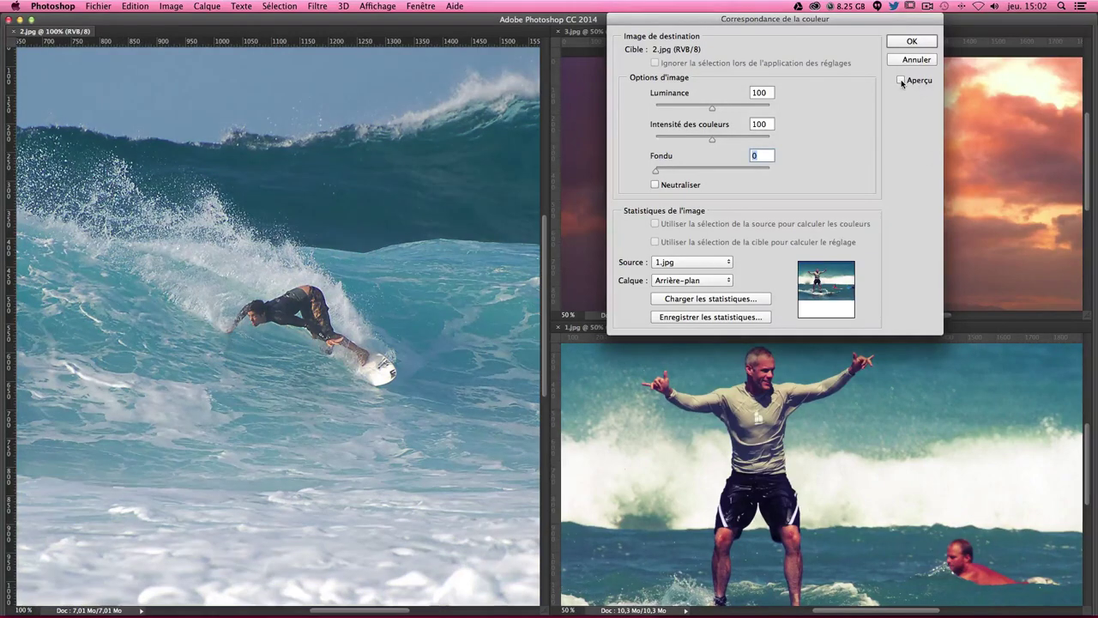
pyautogui.click(901, 79)
pyautogui.click(901, 80)
pyautogui.click(901, 80)
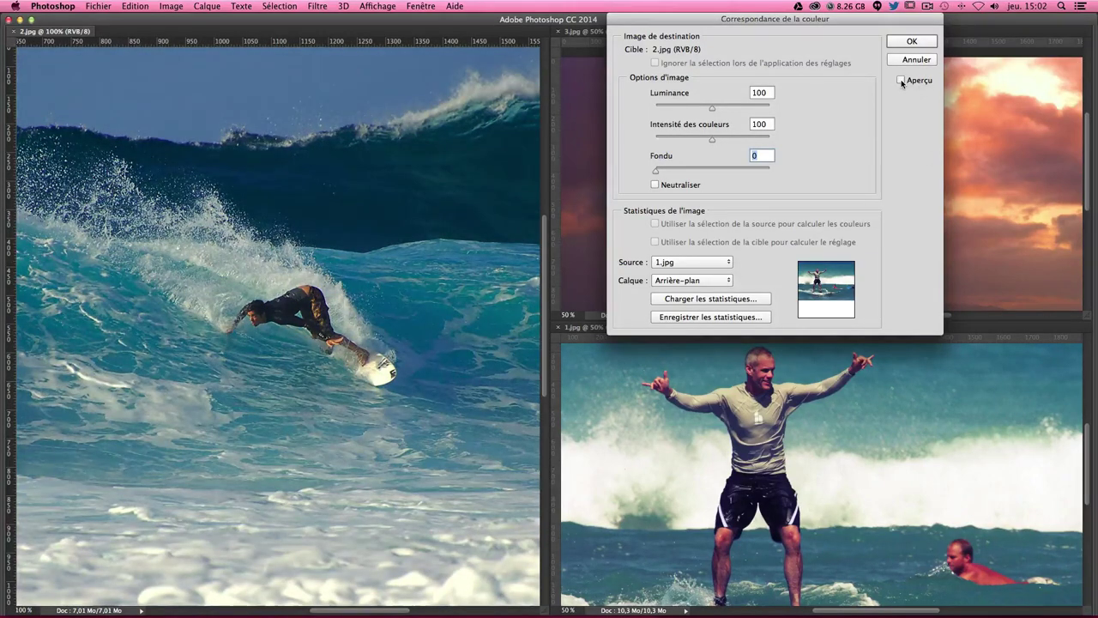
pyautogui.click(901, 80)
pyautogui.click(901, 80)
pyautogui.click(901, 79)
pyautogui.moveTo(713, 109); pyautogui.dragTo(720, 110)
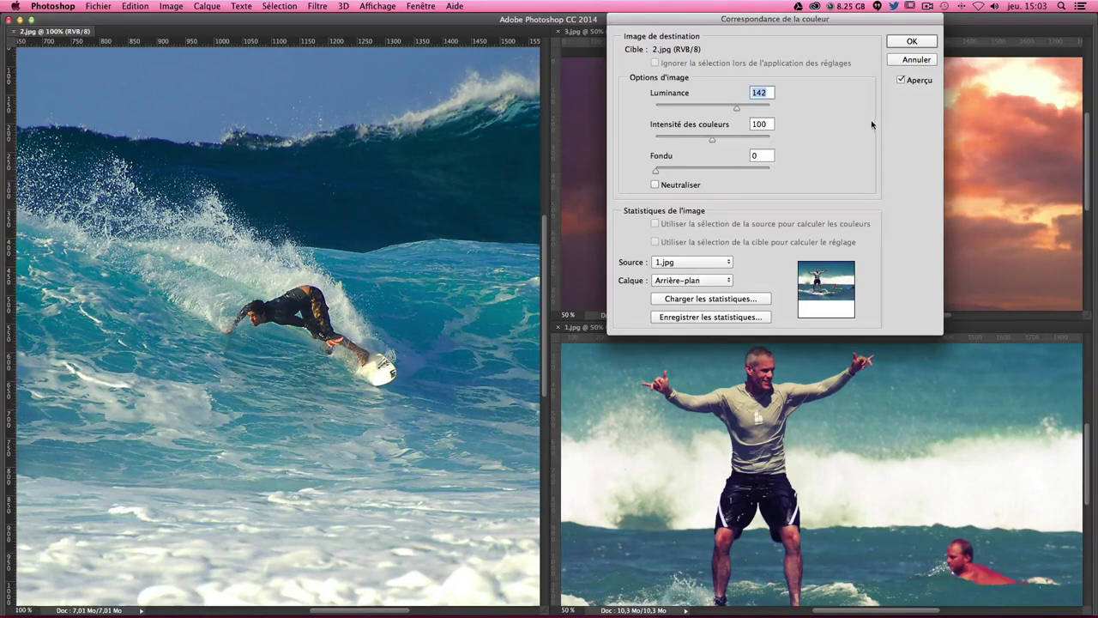
# Set Color Intensity to 123 and, after trying Fade 100 and 0, Fade to 15.
pyautogui.moveTo(710, 142); pyautogui.dragTo(654, 140)
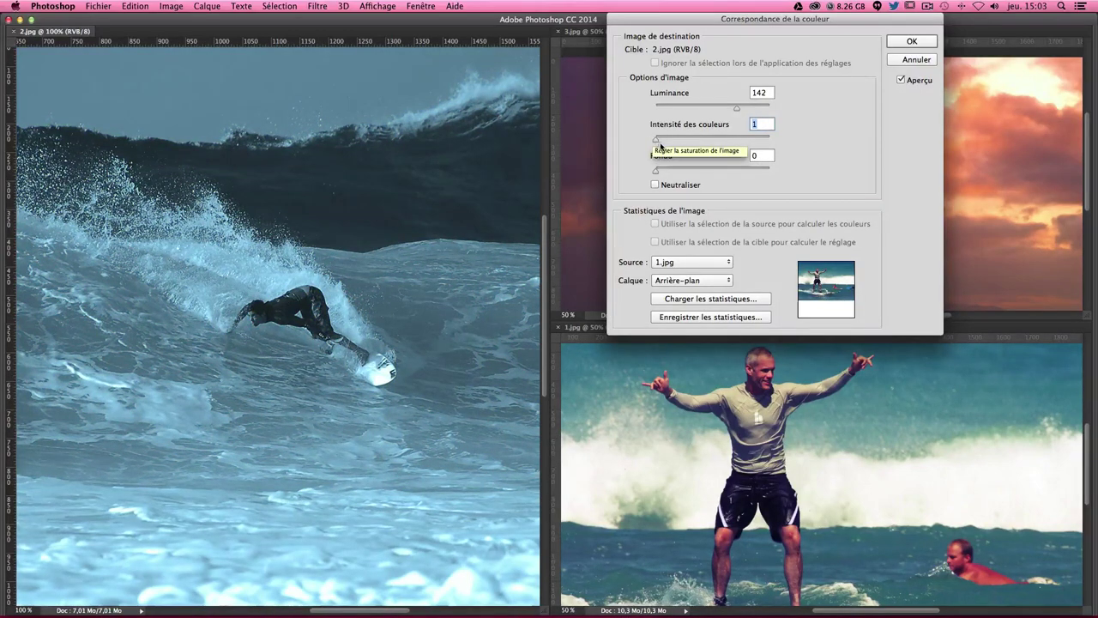
pyautogui.moveTo(658, 142); pyautogui.dragTo(780, 144)
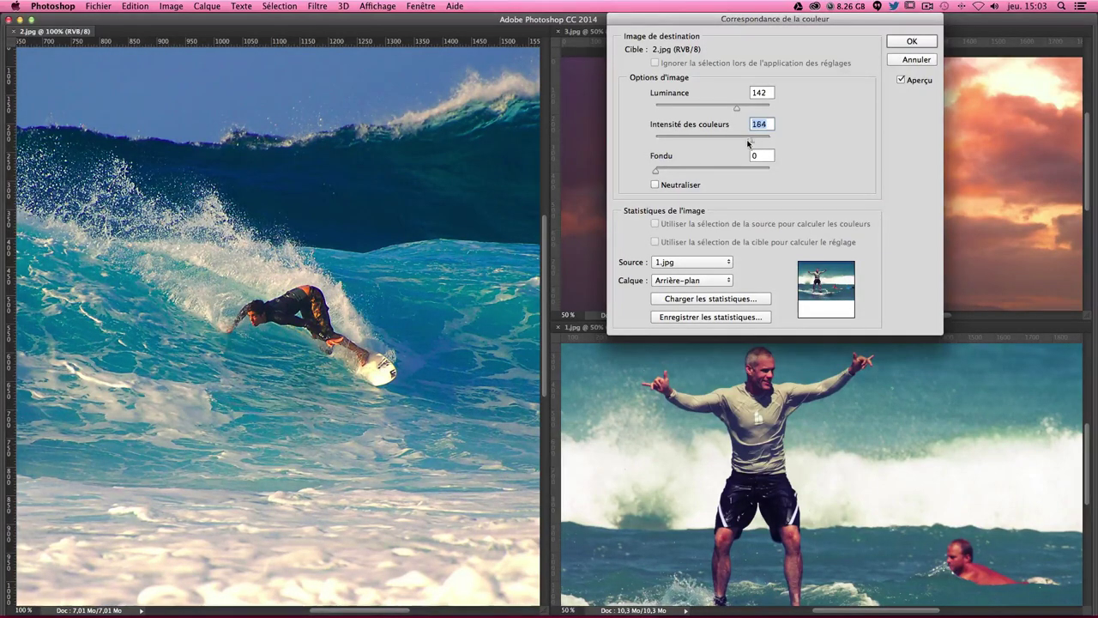
pyautogui.moveTo(767, 140); pyautogui.dragTo(726, 142)
pyautogui.moveTo(656, 175); pyautogui.dragTo(777, 177)
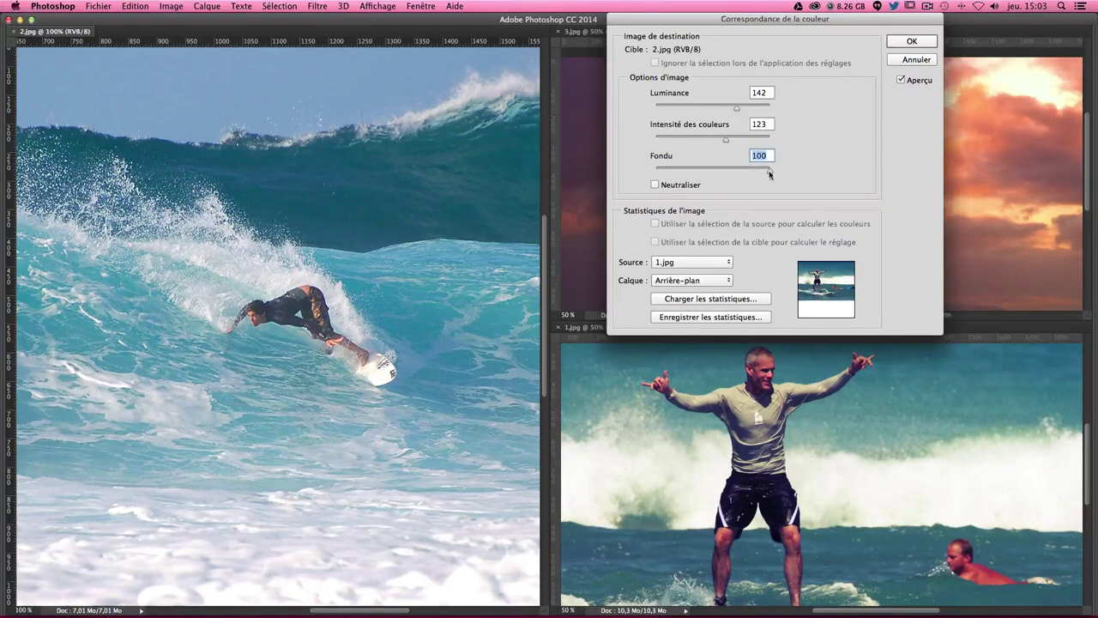
pyautogui.moveTo(769, 170); pyautogui.dragTo(647, 172)
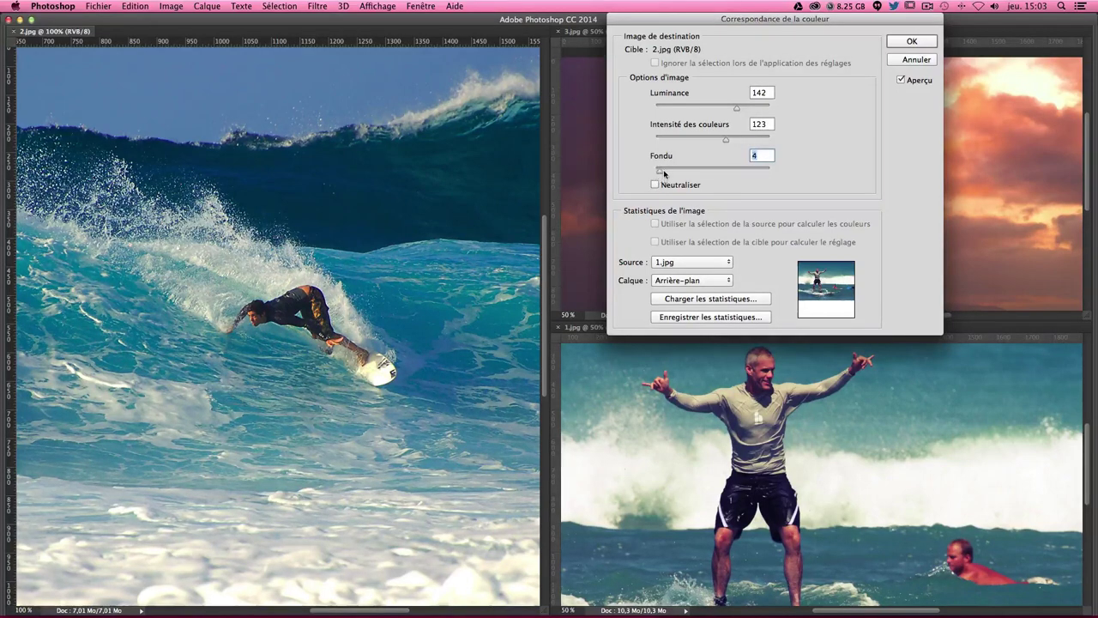
pyautogui.moveTo(656, 170); pyautogui.dragTo(675, 175)
# Start saving the image statistics, then cancel the save dialog.
pyautogui.click(710, 317)
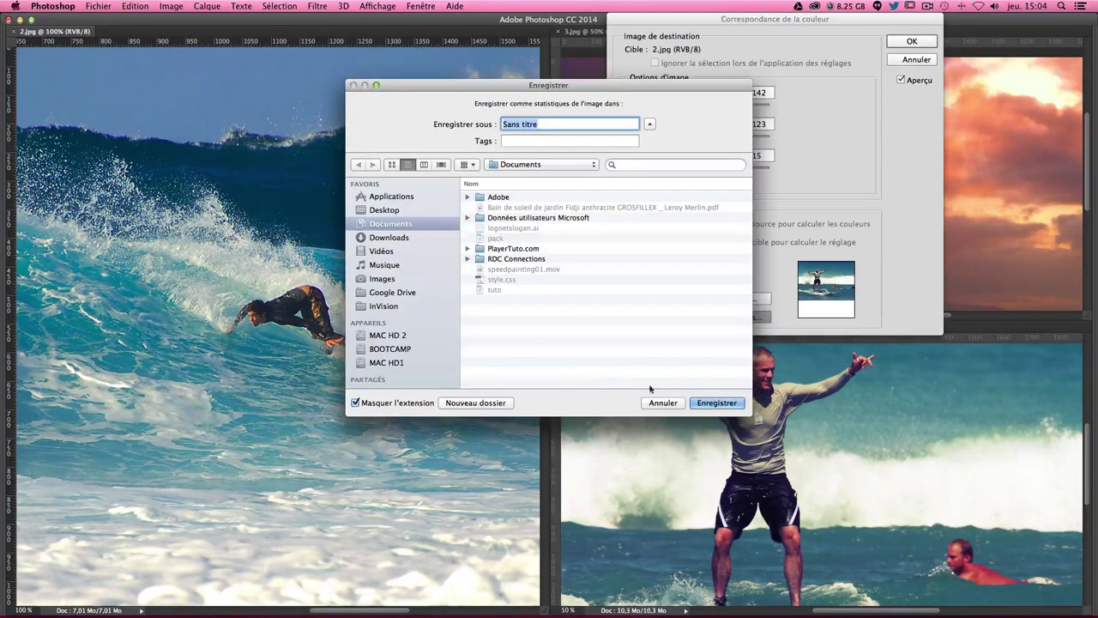
pyautogui.click(673, 404)
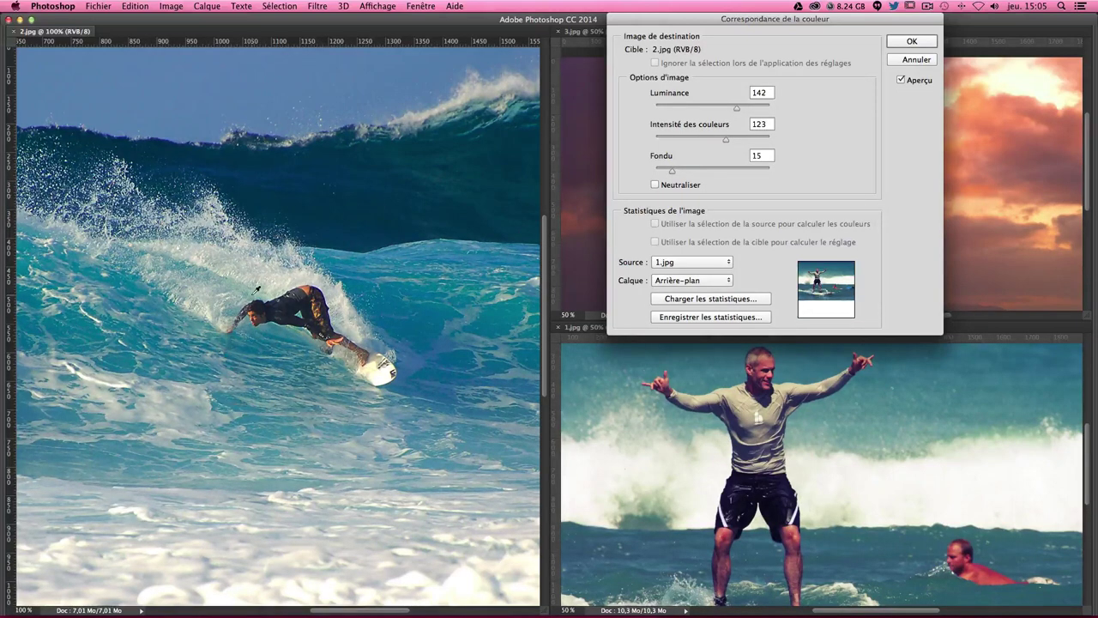
# Apply the teal match, compare it with the original, then undo it.
pyautogui.click(921, 45)
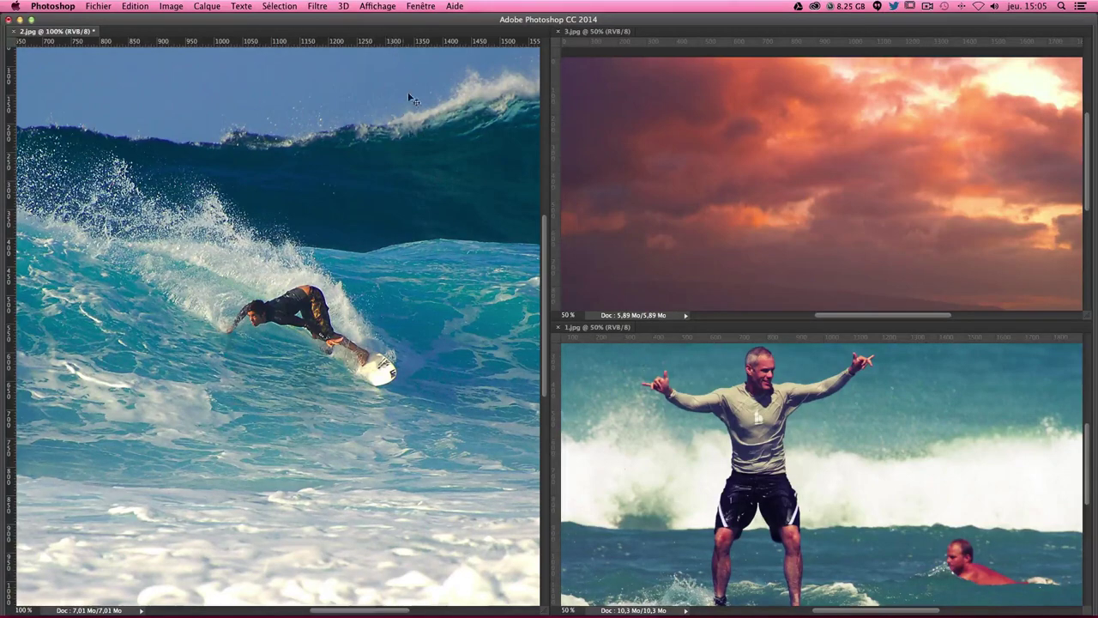
pyautogui.hotkey('ctrl', 'z')
pyautogui.hotkey('ctrl', 'z')
pyautogui.hotkey('ctrl', 'z')
pyautogui.hotkey('ctrl', 'z')
pyautogui.hotkey('ctrl', 'z')
pyautogui.hotkey('ctrl', 'z')
pyautogui.hotkey('ctrl', 'z')
pyautogui.hotkey('ctrl', 'z')
pyautogui.hotkey('ctrl', 'z')
pyautogui.hotkey('ctrl', 'z')
pyautogui.hotkey('ctrl', 'z')
pyautogui.hotkey('ctrl', 'z')
pyautogui.hotkey('ctrl', 'z')
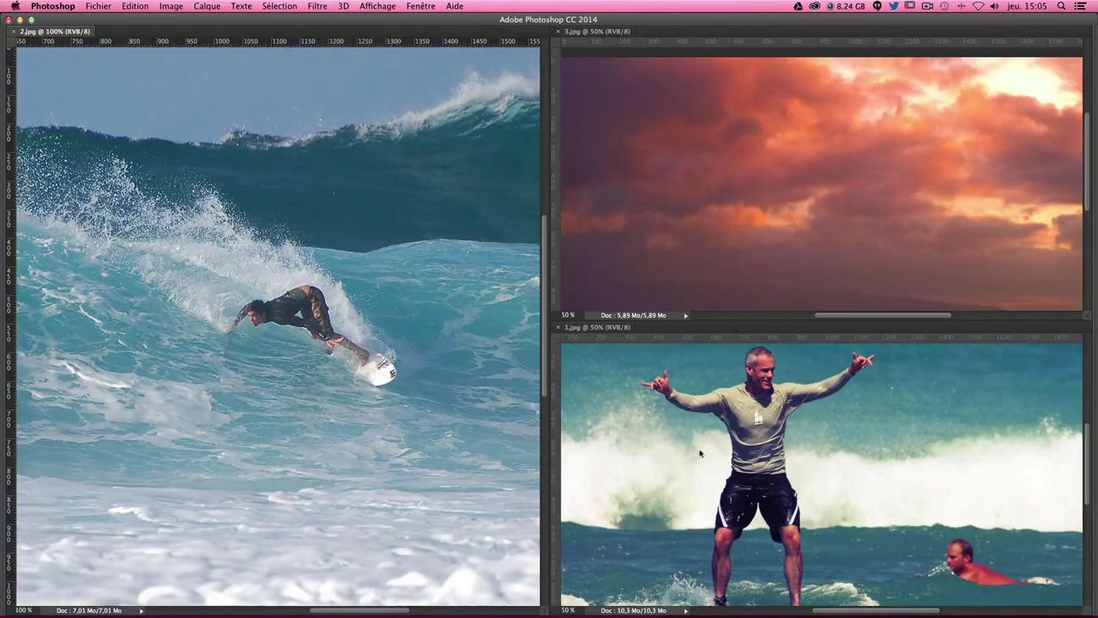
pyautogui.hotkey('ctrl', 'z')
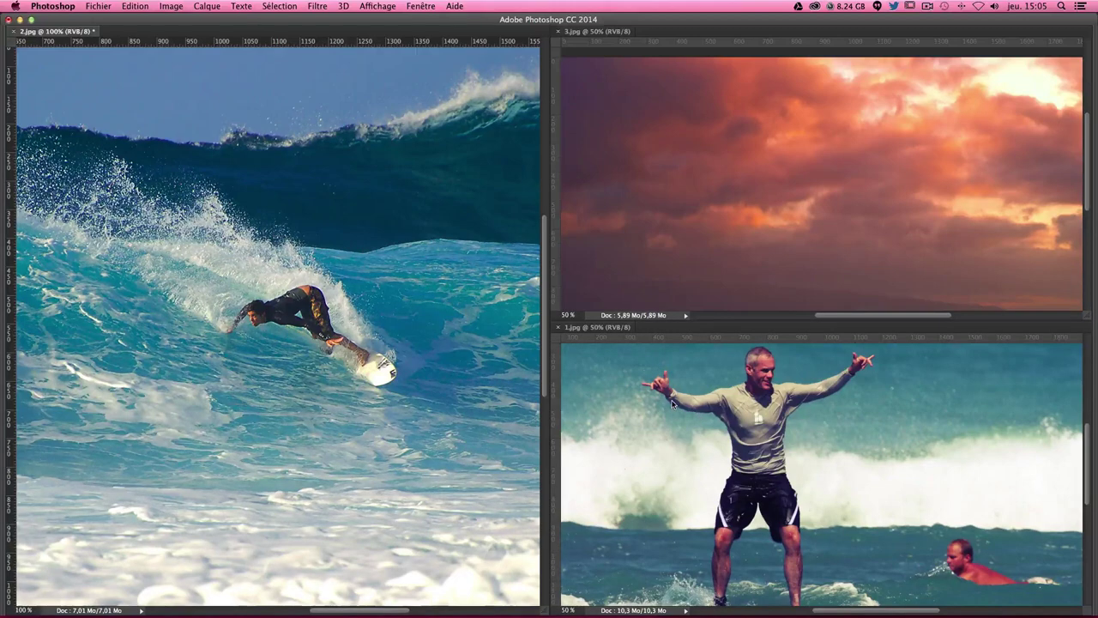
pyautogui.hotkey('ctrl', 'z')
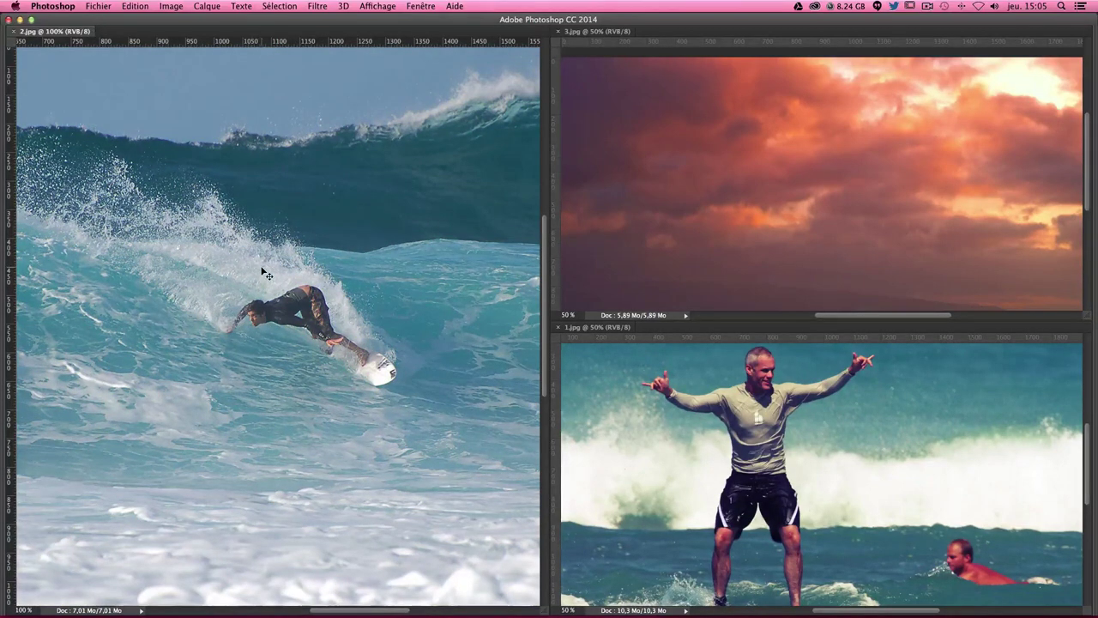
# Look over the sunset cloud photo 3.jpg, then reselect the surfer photo.
pyautogui.click(678, 180)
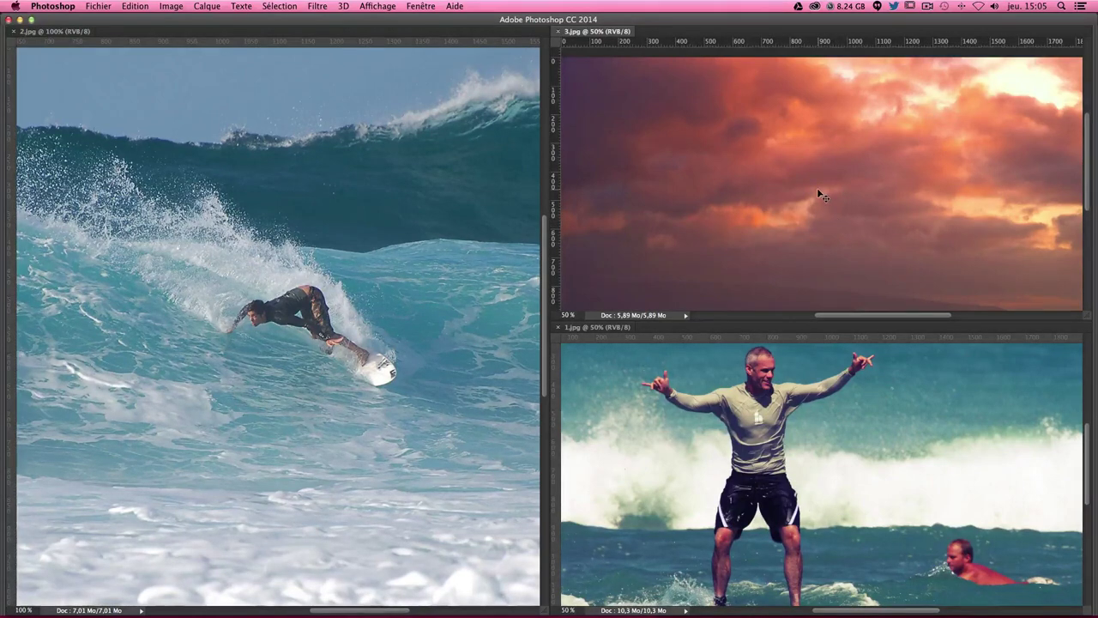
pyautogui.scroll(-3, 819, 195)
pyautogui.scroll(5, 820, 195)
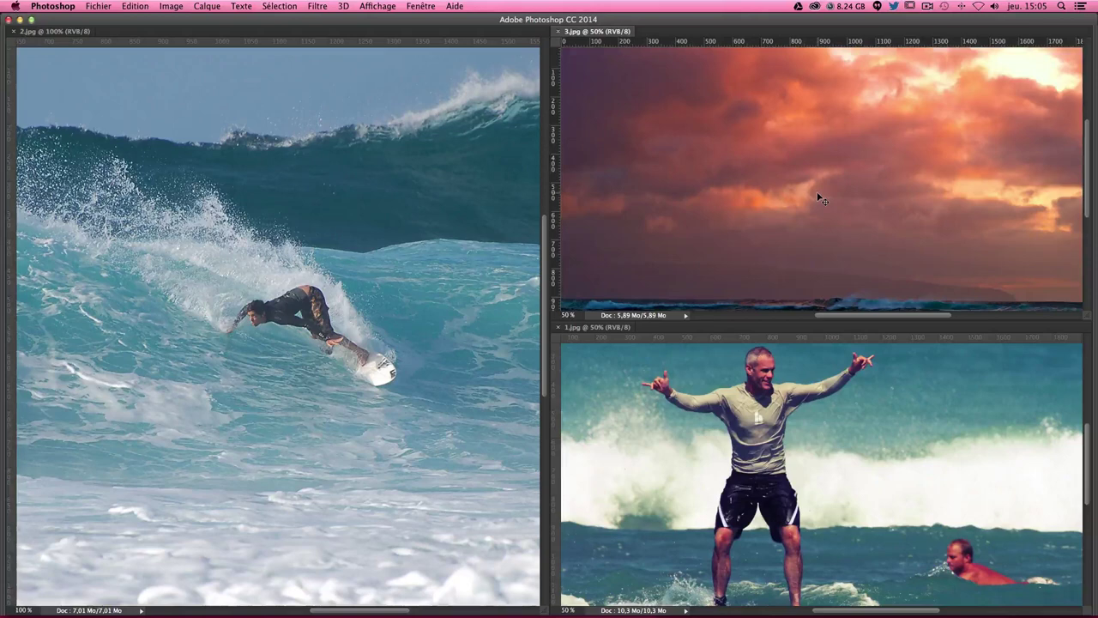
pyautogui.scroll(2, 816, 196)
pyautogui.click(197, 243)
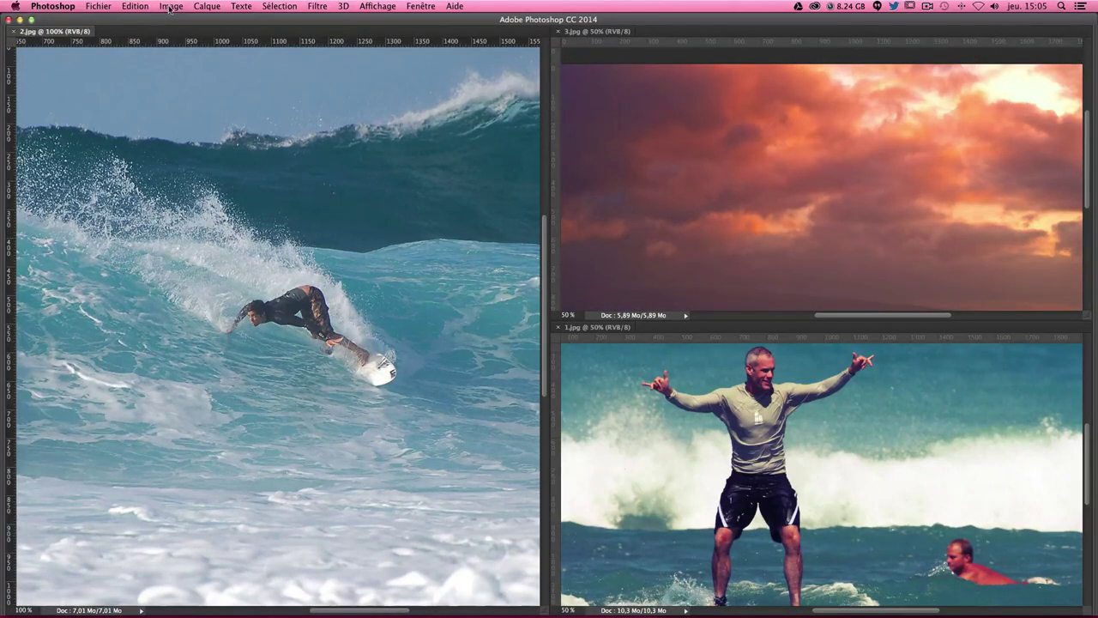
# Reopen Correspondance de la couleur with Source 3.jpg and move the dialog lower.
pyautogui.click(138, 6)
pyautogui.moveTo(183, 38)
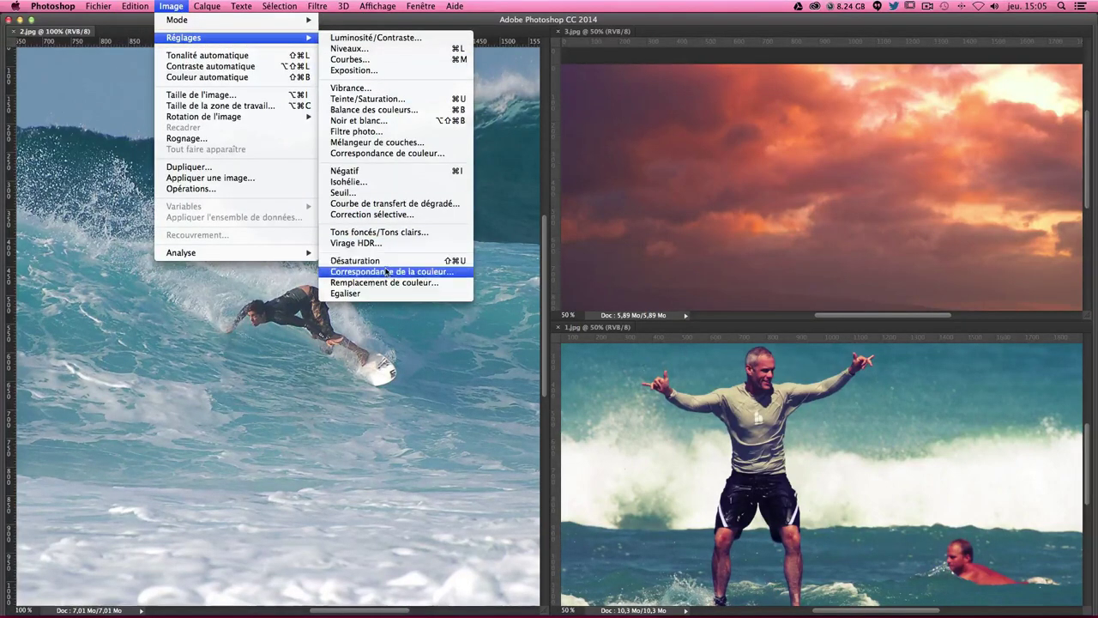
pyautogui.click(392, 271)
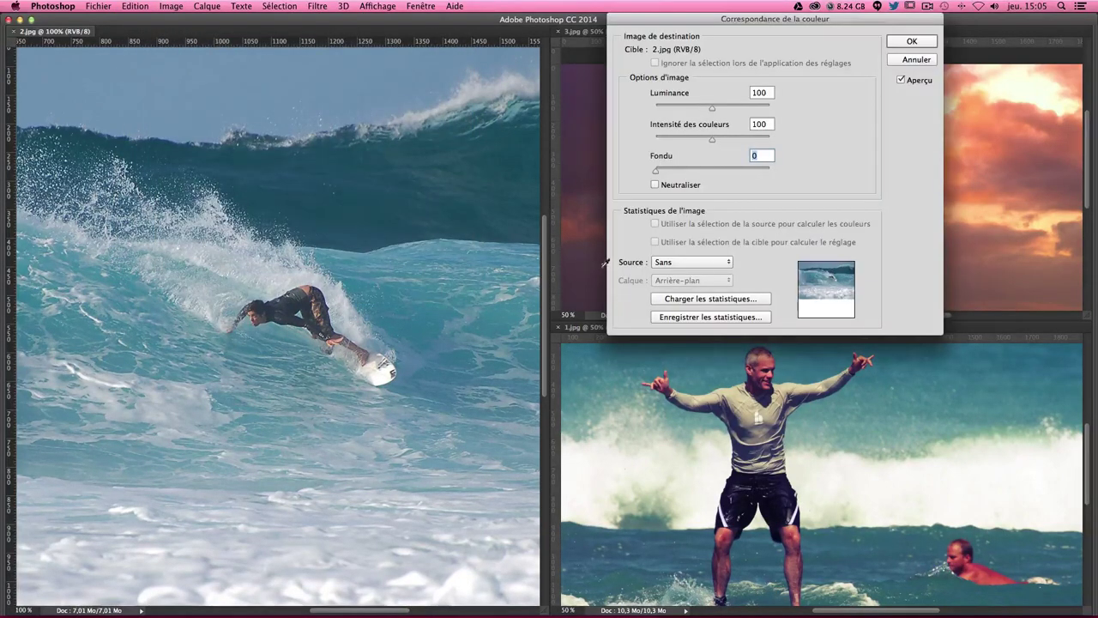
pyautogui.click(696, 262)
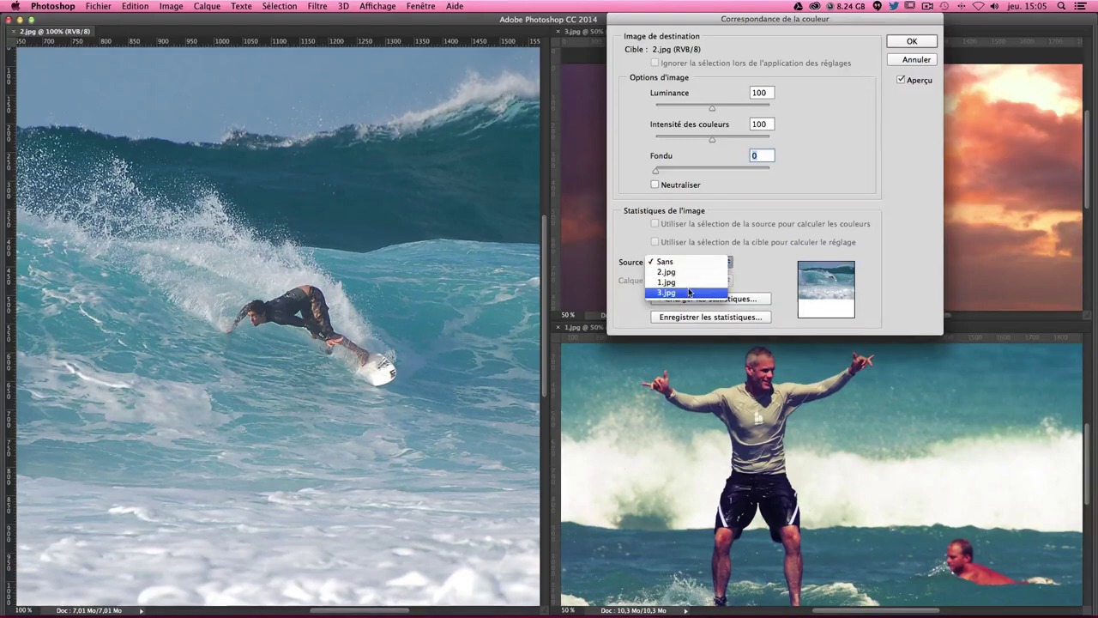
pyautogui.click(691, 293)
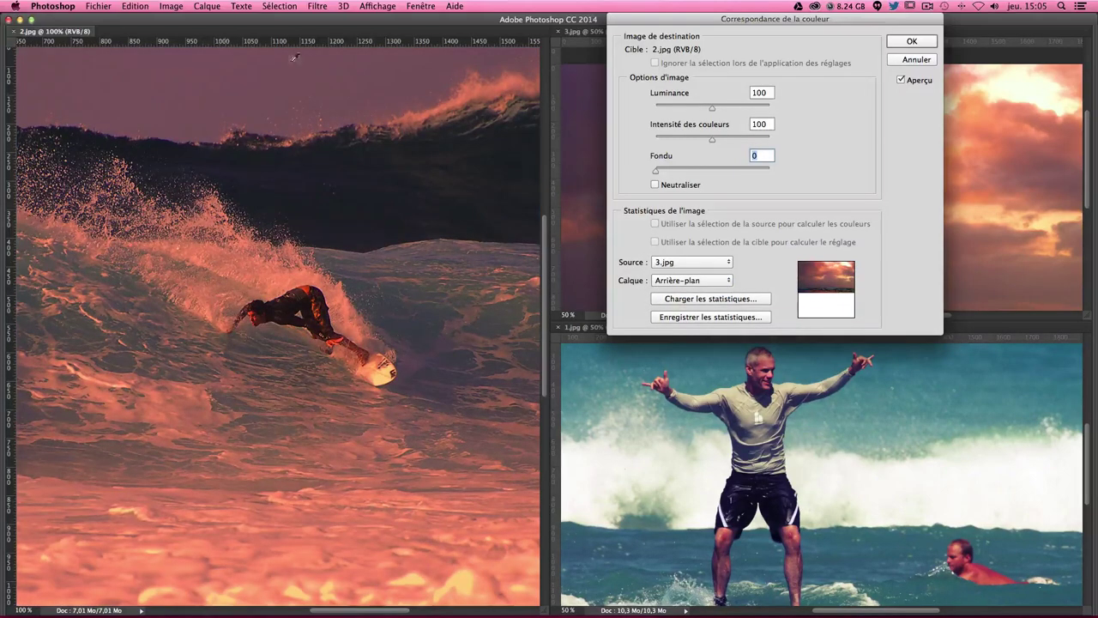
pyautogui.moveTo(733, 22)
pyautogui.mouseDown()
pyautogui.moveTo(729, 206)
pyautogui.moveTo(688, 284)
pyautogui.mouseUp()
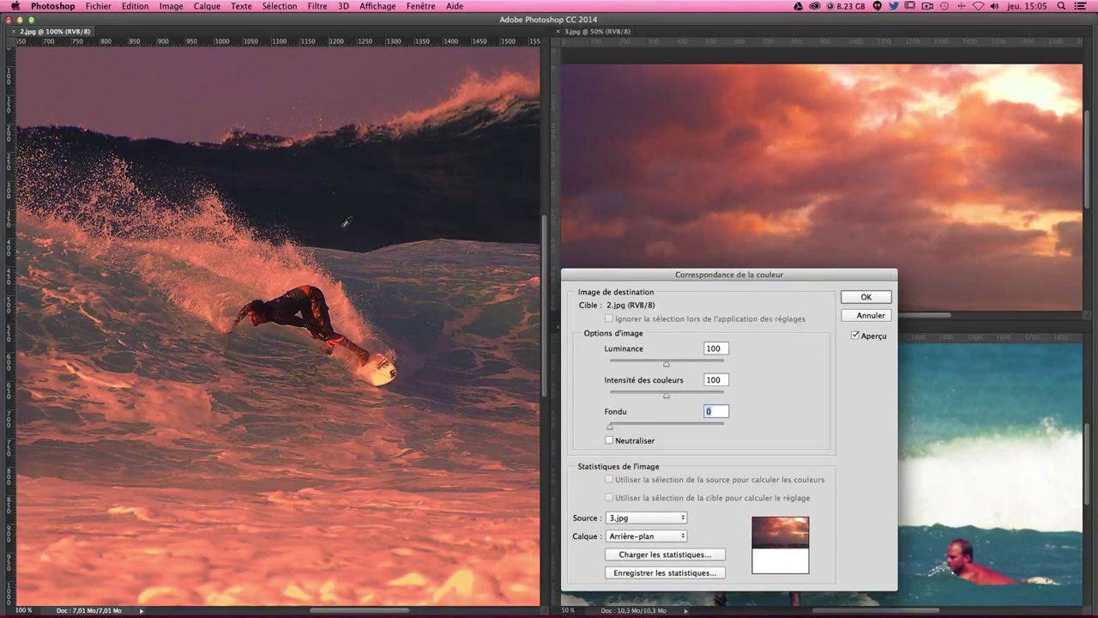
# Toggle Neutraliser on and off to compare the sunset match with and without neutralizing.
pyautogui.click(609, 440)
pyautogui.click(610, 441)
pyautogui.click(610, 441)
# Apply the sunset match with Luminance 103, Intensité 168 and Fondu 17.
pyautogui.moveTo(667, 364); pyautogui.dragTo(680, 367)
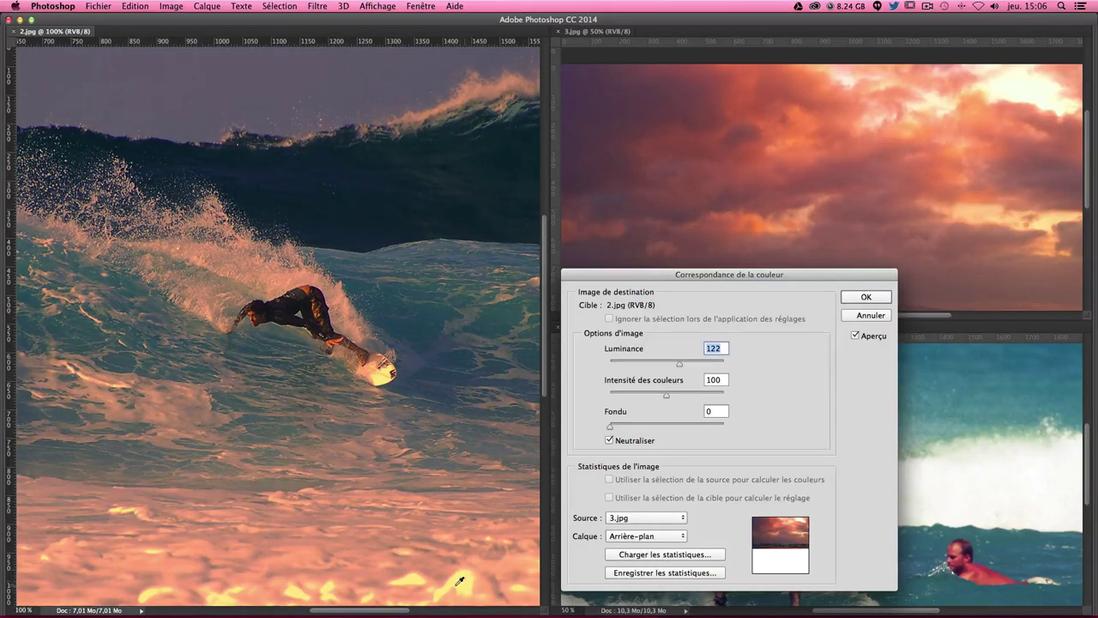
pyautogui.moveTo(667, 396); pyautogui.dragTo(706, 397)
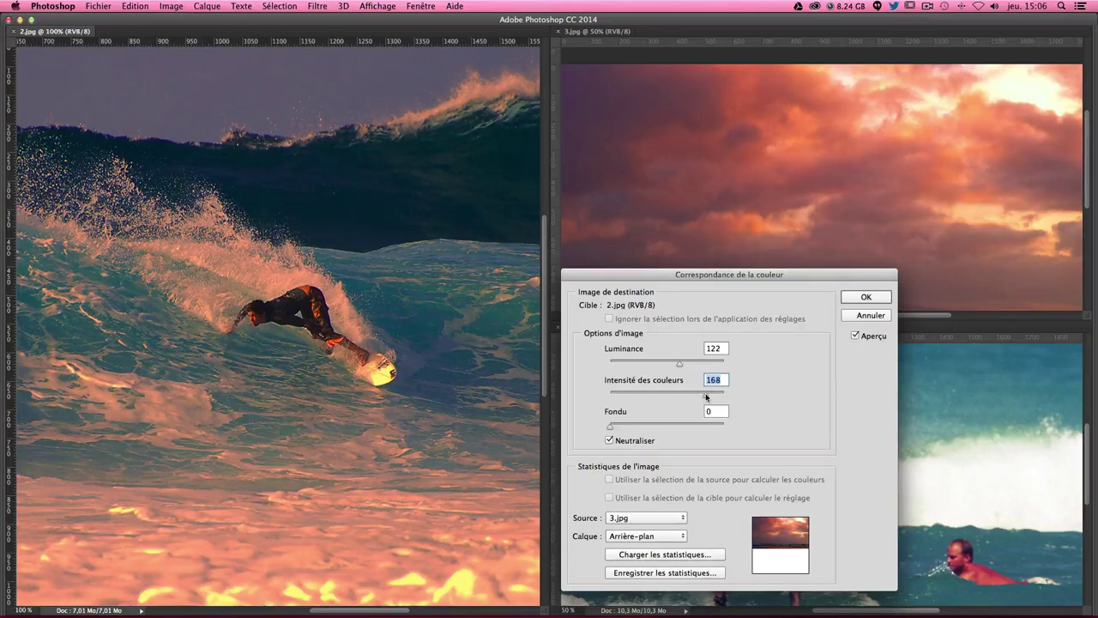
pyautogui.moveTo(606, 429); pyautogui.dragTo(629, 429)
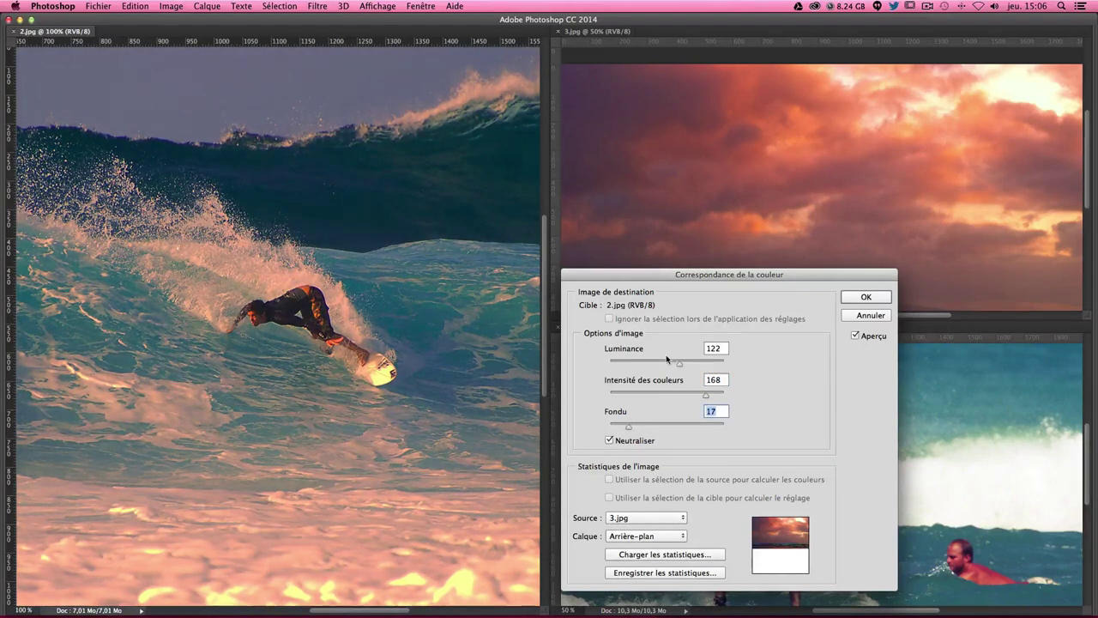
pyautogui.moveTo(666, 359); pyautogui.dragTo(669, 364)
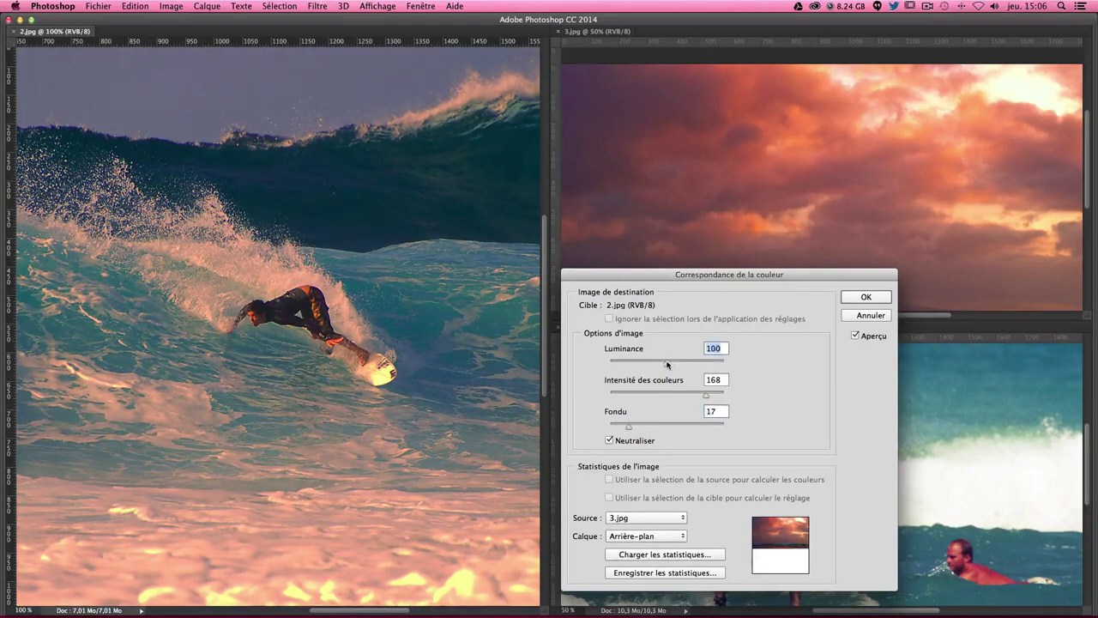
pyautogui.click(865, 305)
# Undo the colour match to compare, returning the surfer photo to its original colours.
pyautogui.hotkey('ctrl', 'z')
pyautogui.hotkey('ctrl', 'z')
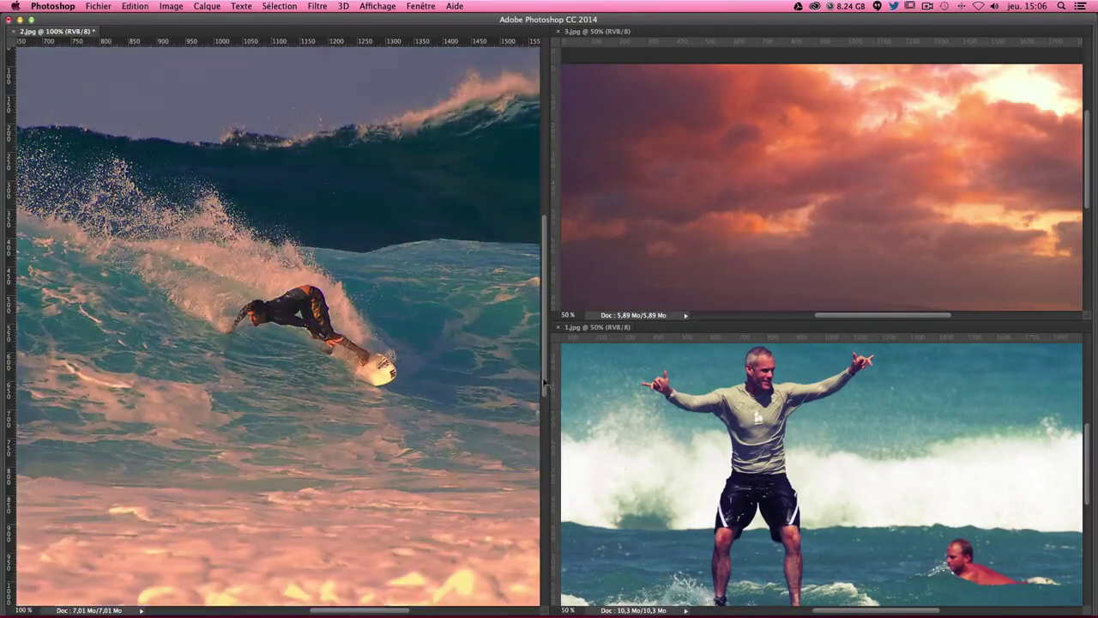
pyautogui.hotkey('ctrl', 'z')
pyautogui.hotkey('ctrl', 'z')
pyautogui.hotkey('ctrl', 'z')
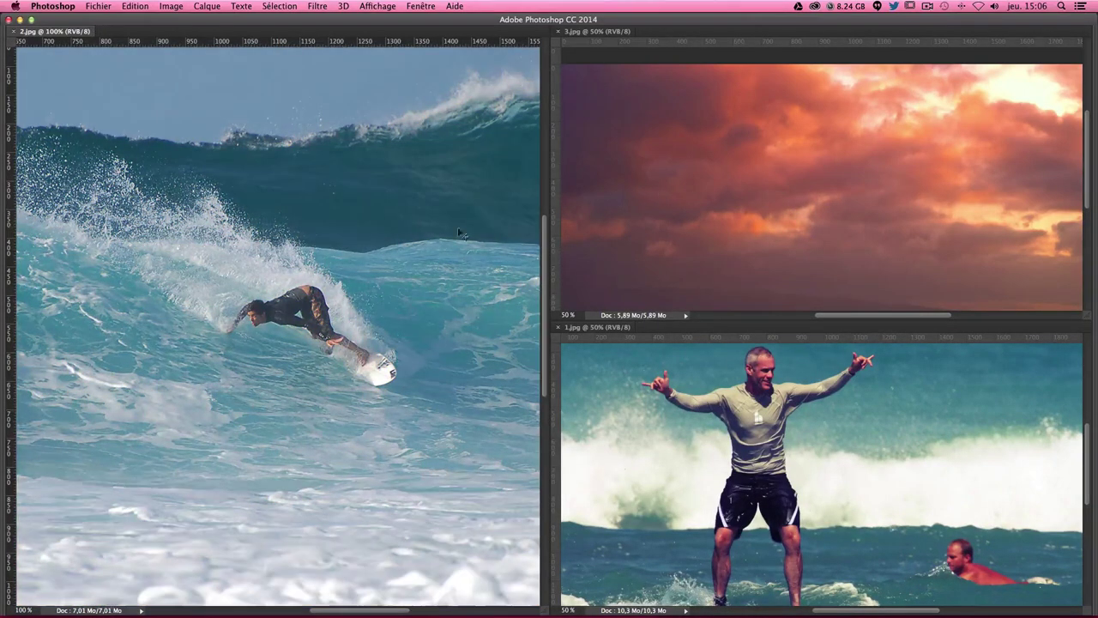
pyautogui.hotkey('ctrl', 'z')
pyautogui.hotkey('ctrl', 'z')
# Lasso a loose selection around the surfer and wave, then reopen Correspondance de la couleur.
pyautogui.press('Tab')
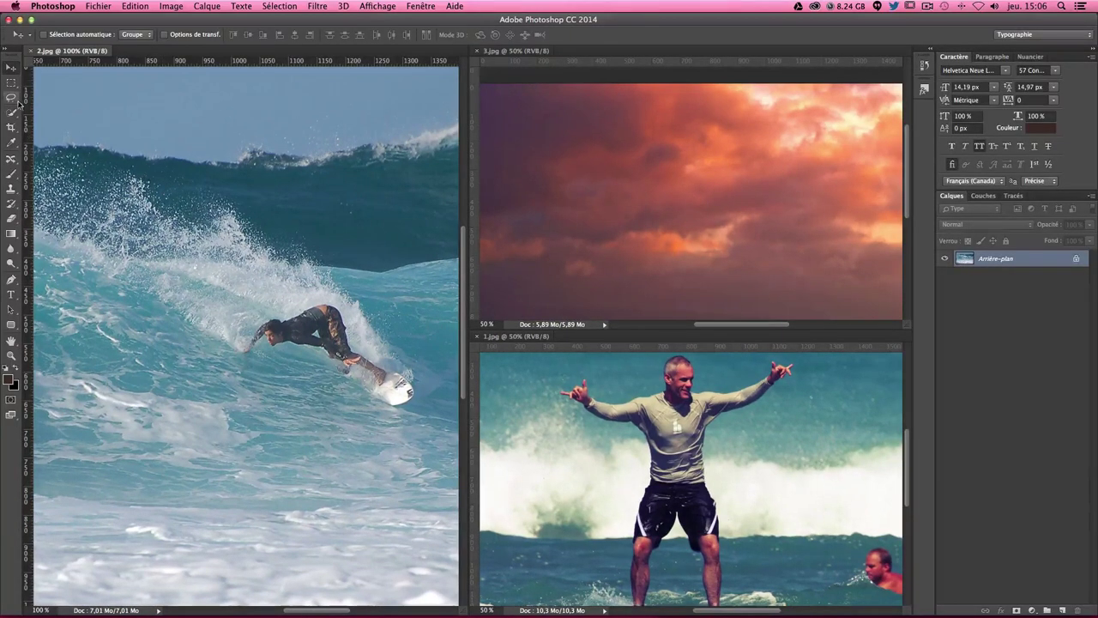
pyautogui.click(12, 98)
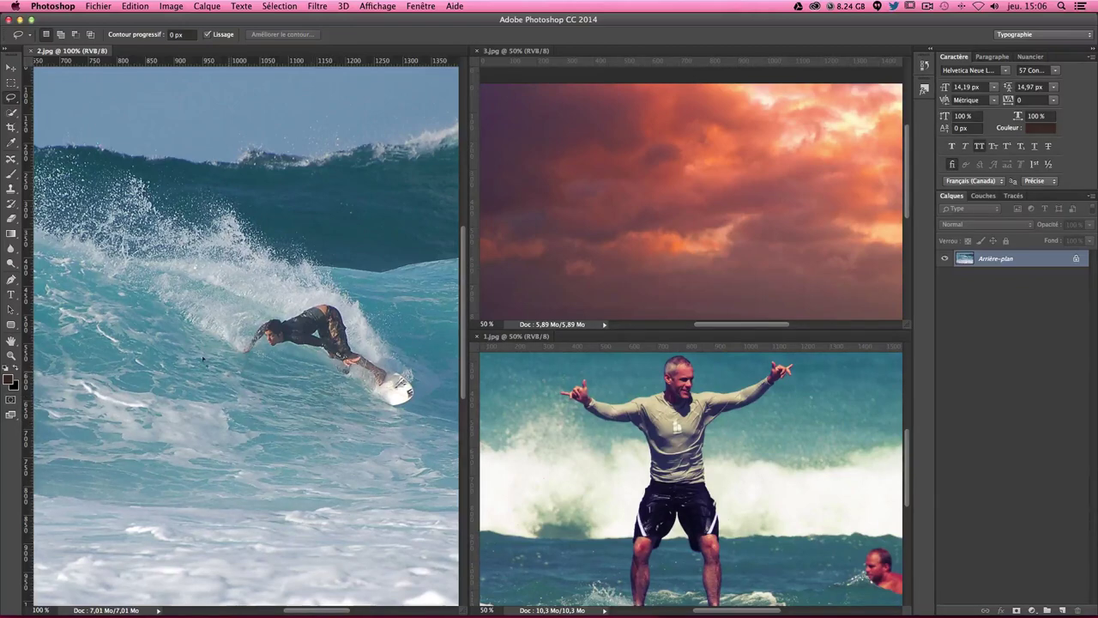
pyautogui.moveTo(130, 272)
pyautogui.mouseDown()
pyautogui.moveTo(384, 422)
pyautogui.moveTo(240, 373)
pyautogui.mouseUp()
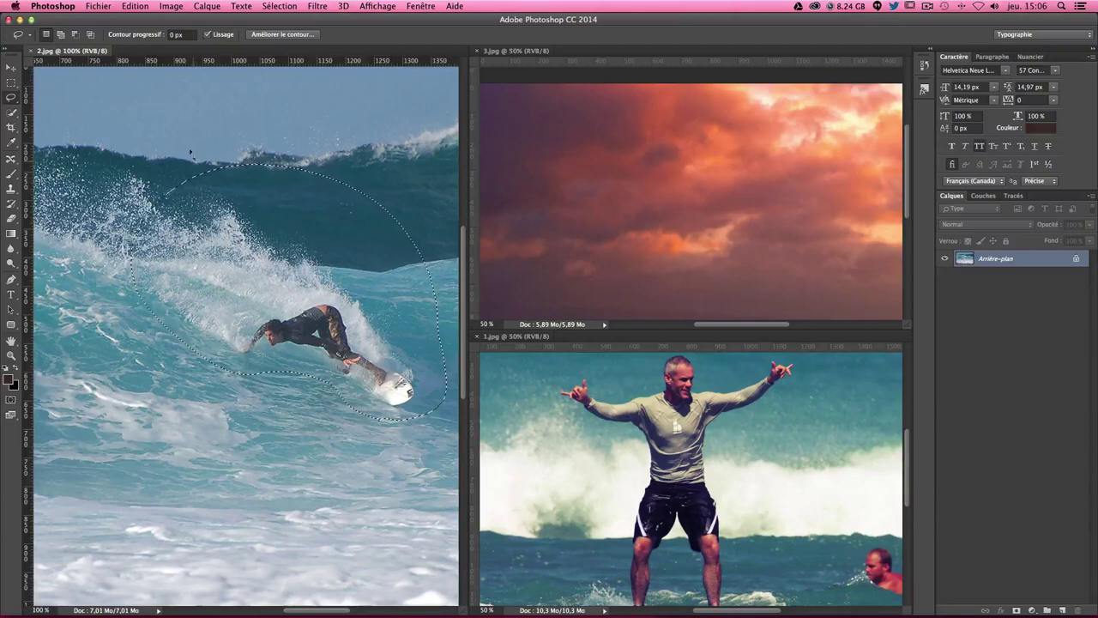
pyautogui.click(171, 6)
pyautogui.moveTo(184, 38)
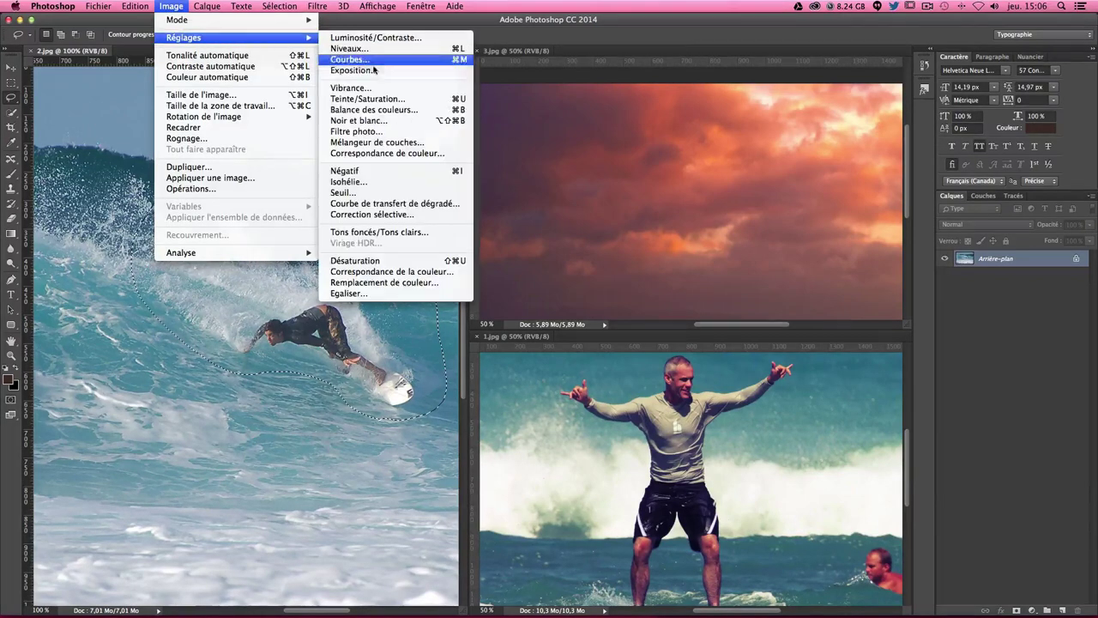
pyautogui.click(378, 272)
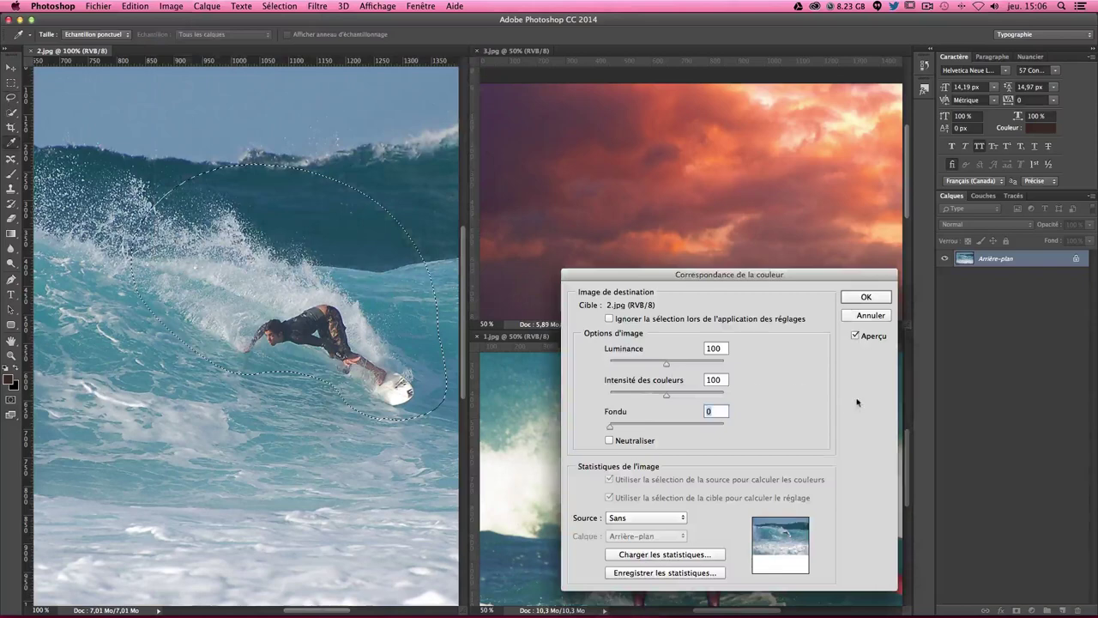
# Use 3.jpg as the Match Color source and set Fondu to 29.
pyautogui.click(634, 522)
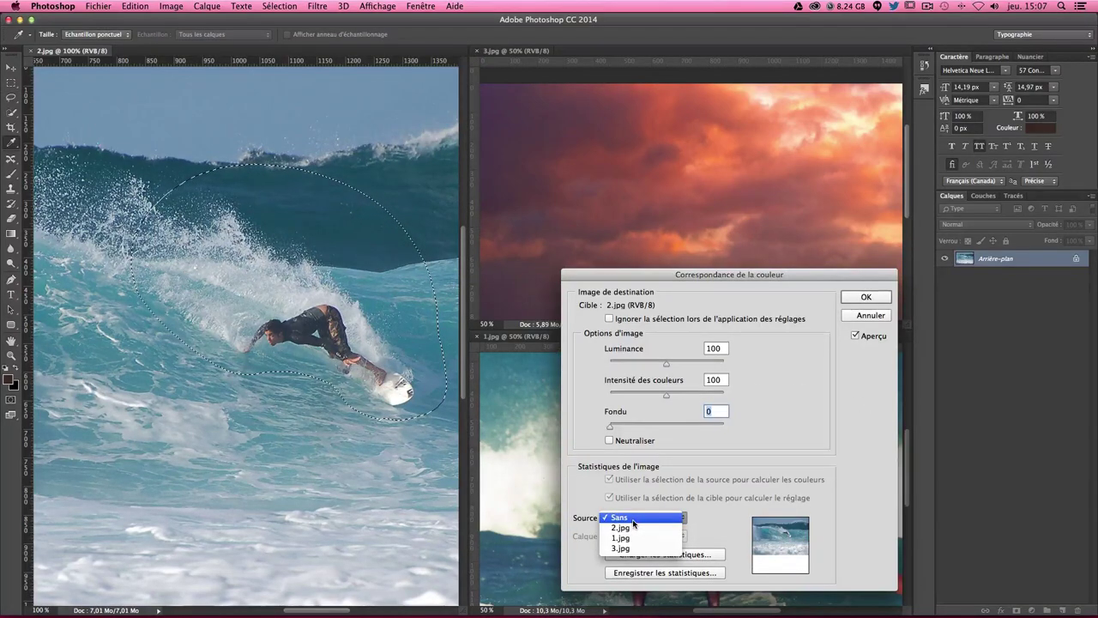
pyautogui.click(636, 547)
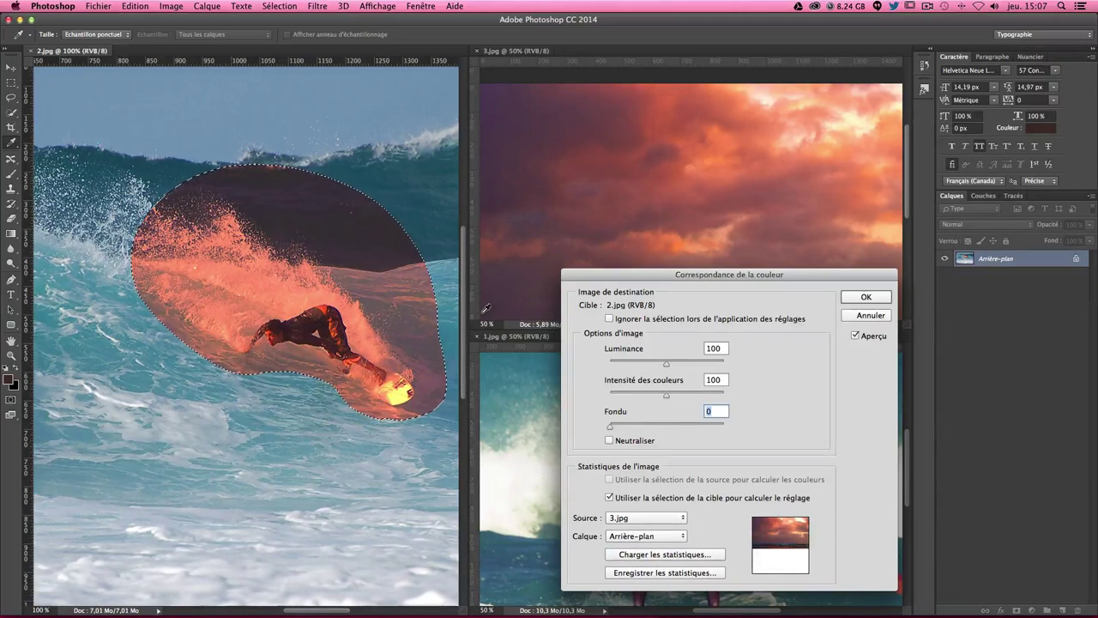
pyautogui.moveTo(610, 426); pyautogui.dragTo(663, 426)
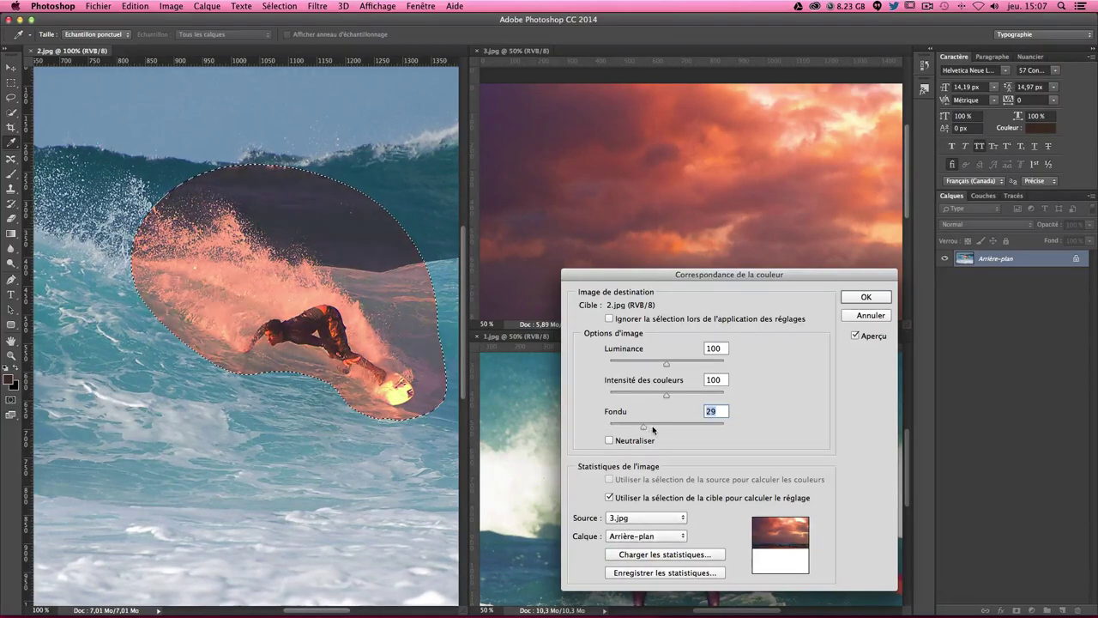